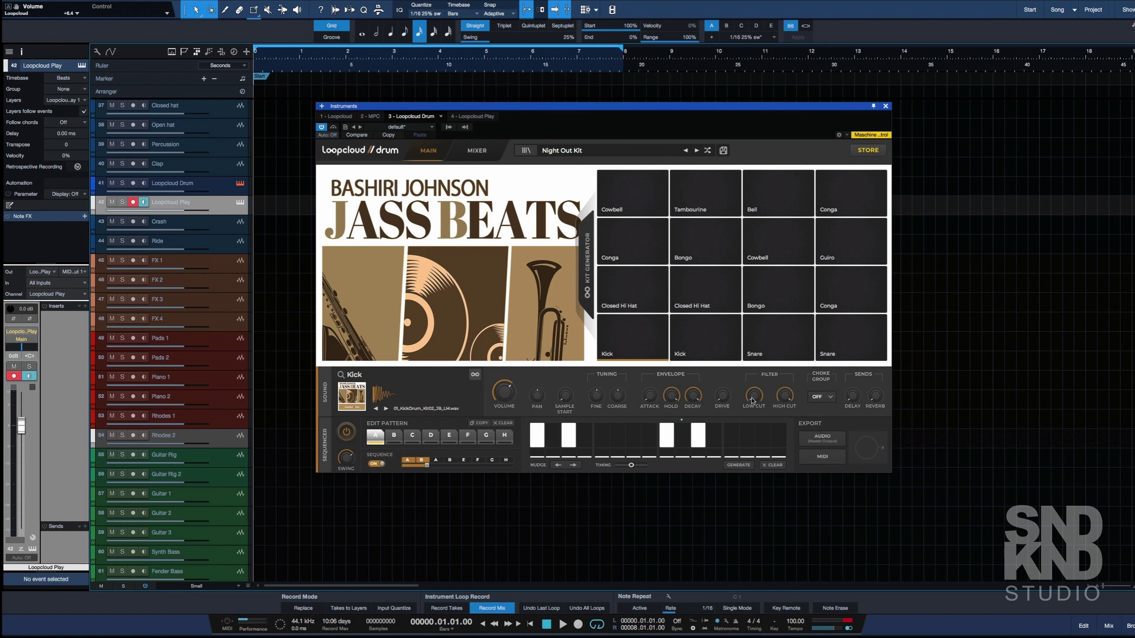
# Switch to the Loopcloud app and look through its sample library and the pack releases on its home page
pyautogui.press('super+Tab')
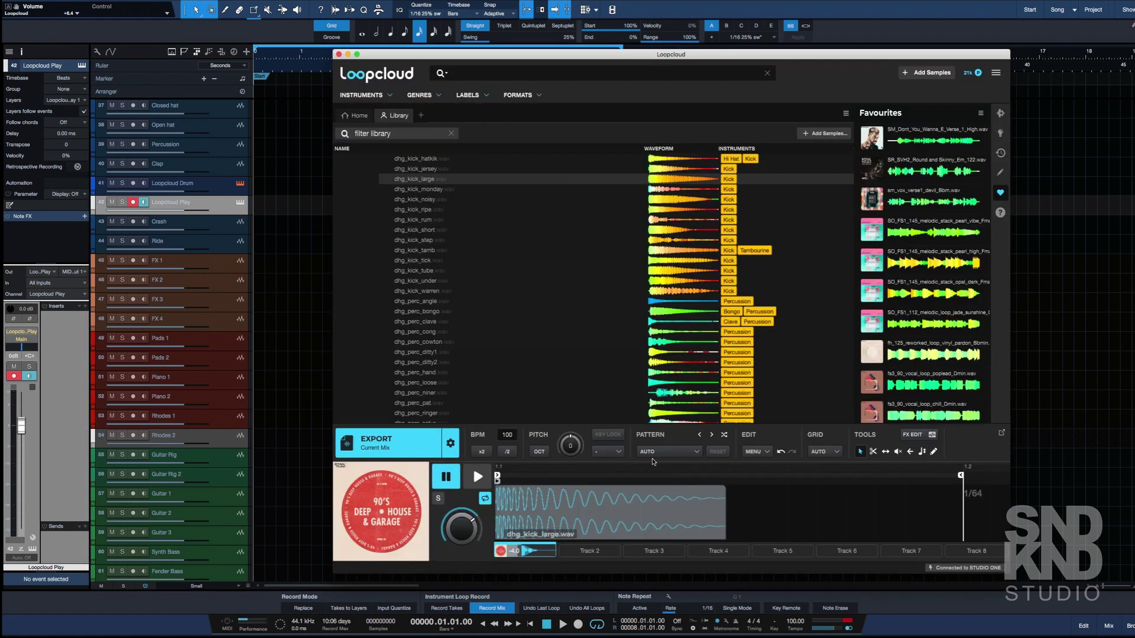
pyautogui.scroll(10, 711, 241)
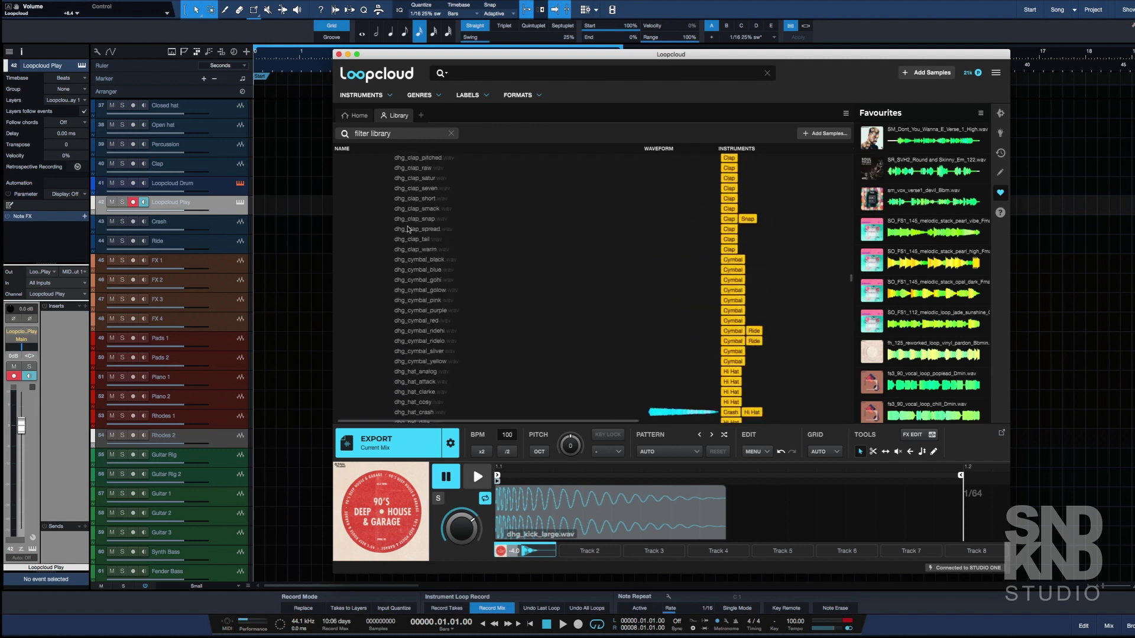
pyautogui.click(347, 116)
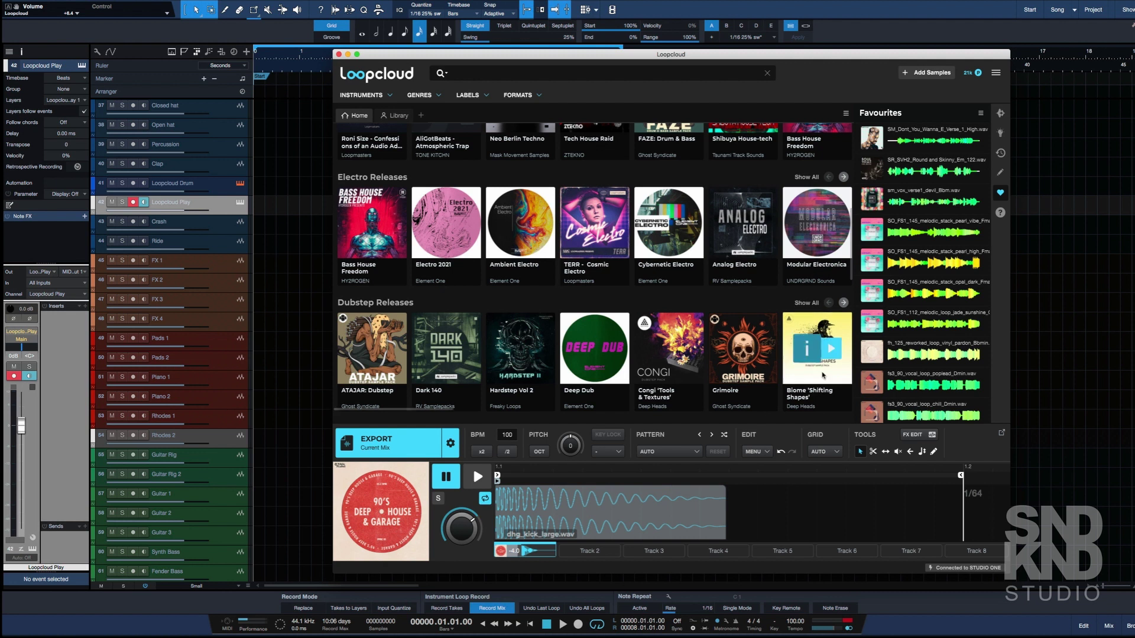
# Return to Studio One, view the Loopmasters instruments in the browser, and hide the browser again
pyautogui.click(1038, 489)
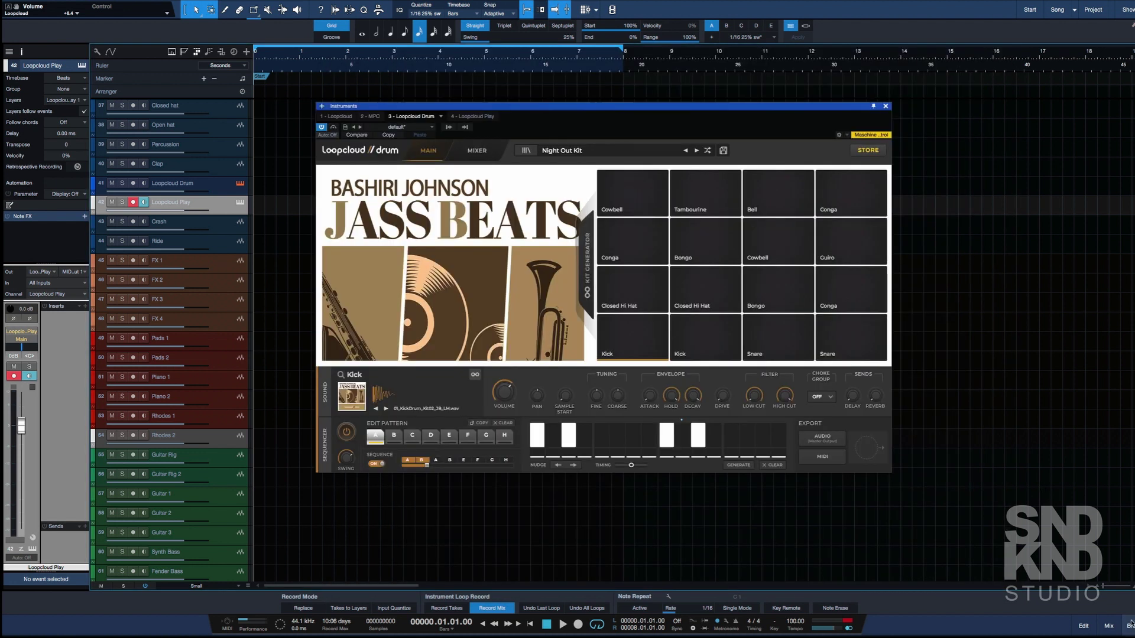
pyautogui.click(1128, 625)
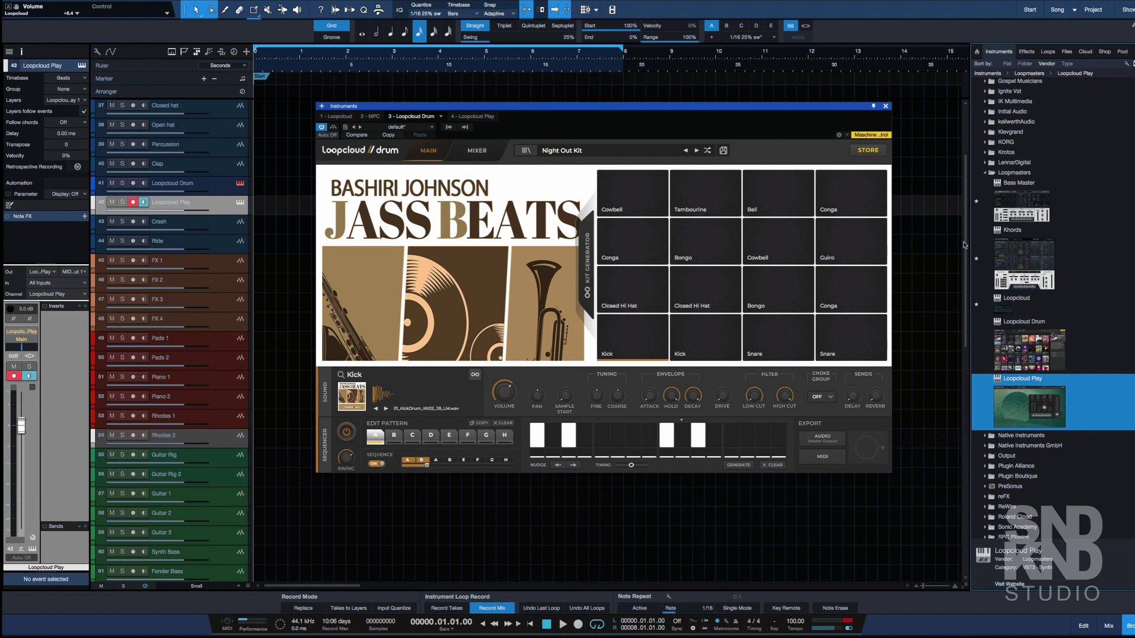
pyautogui.press('F5')
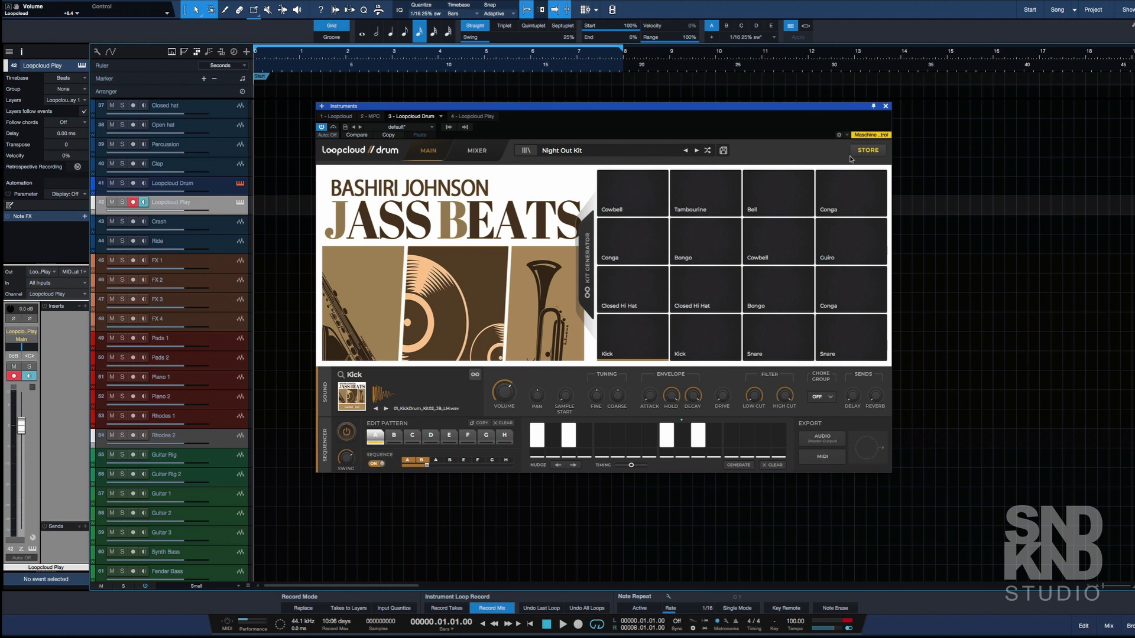
# Open the Loopcloud Drum store, look over the available packs, and view the list of labels to filter by
pyautogui.click(868, 151)
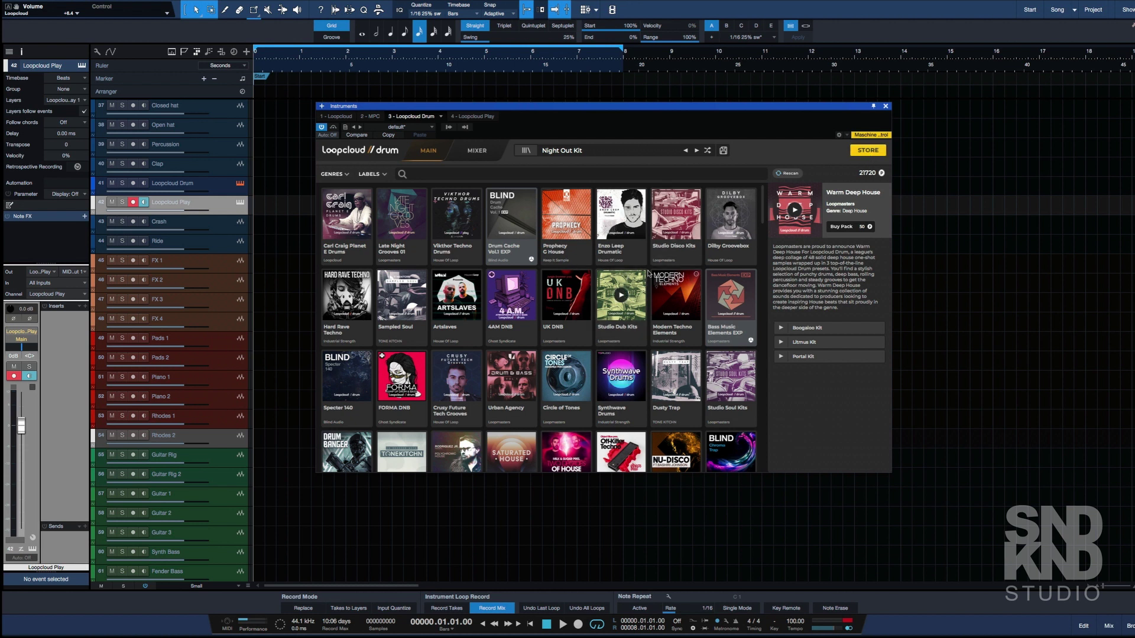
pyautogui.scroll(-2, 649, 273)
pyautogui.scroll(2, 649, 274)
pyautogui.click(384, 174)
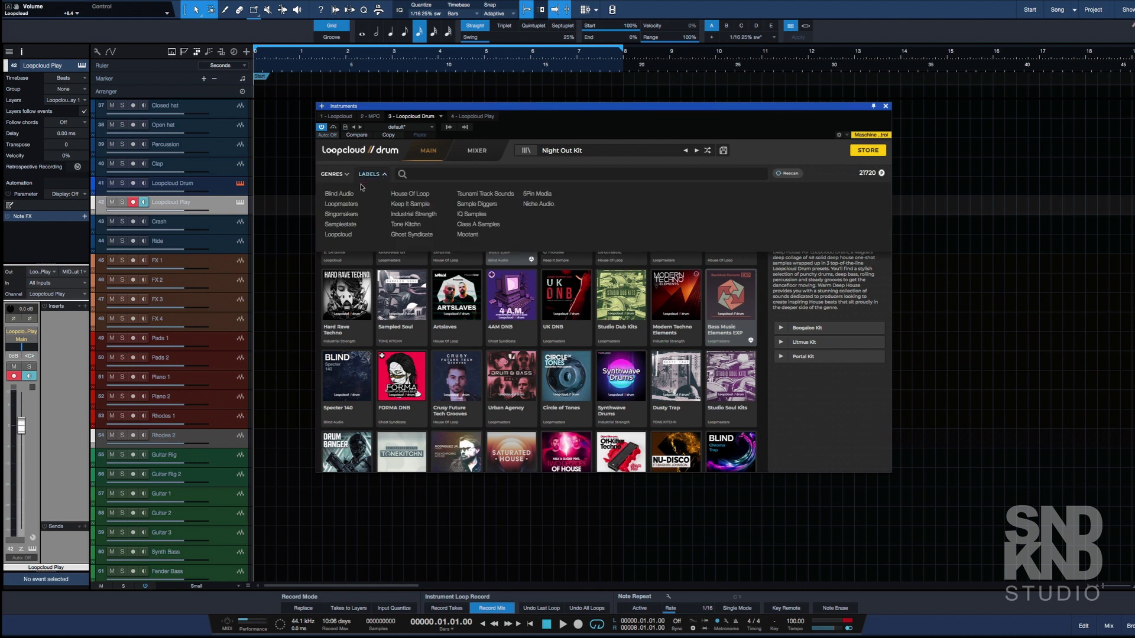
# Preview the 4AM DNB pack in the store and view the details and kits of the Chopped Breaks EXP pack
pyautogui.click(513, 295)
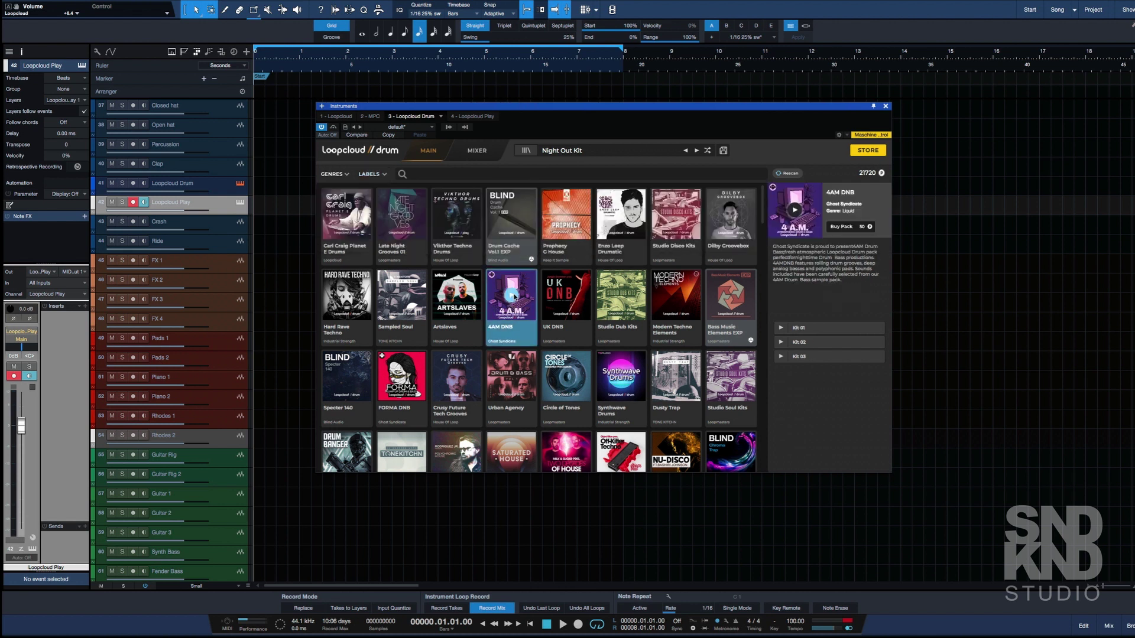
pyautogui.click(514, 297)
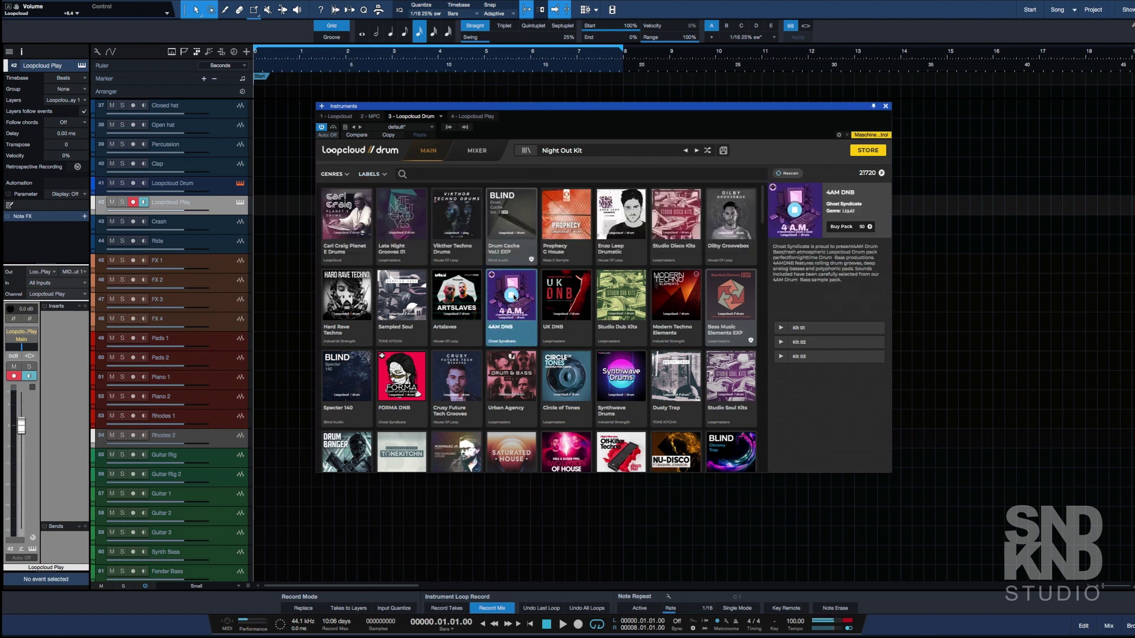
pyautogui.click(567, 295)
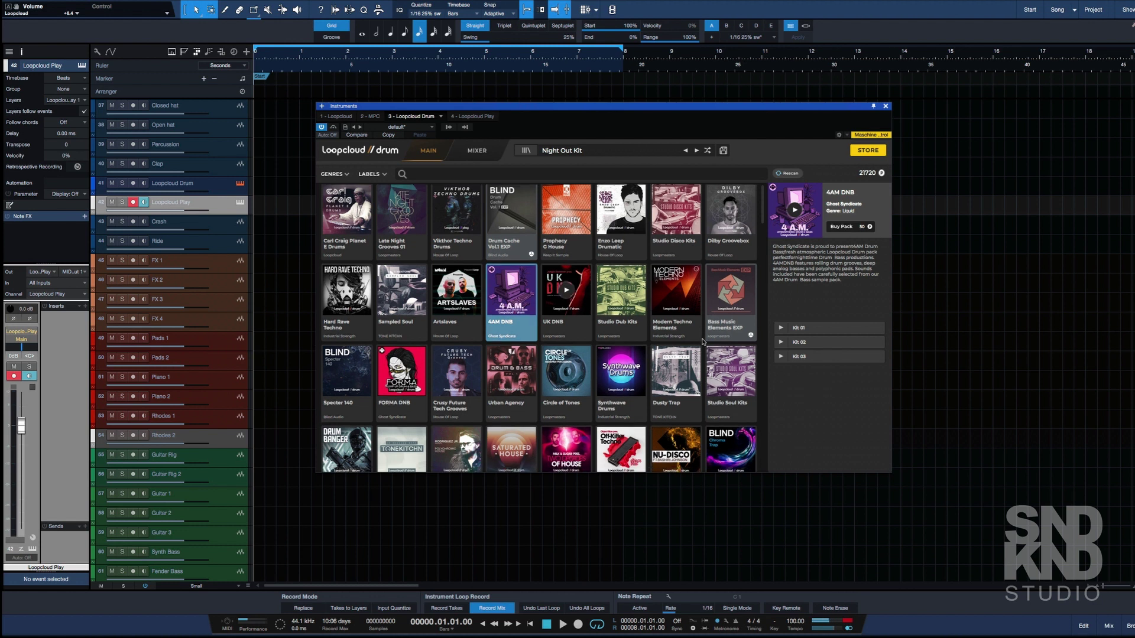
pyautogui.scroll(-5, 703, 342)
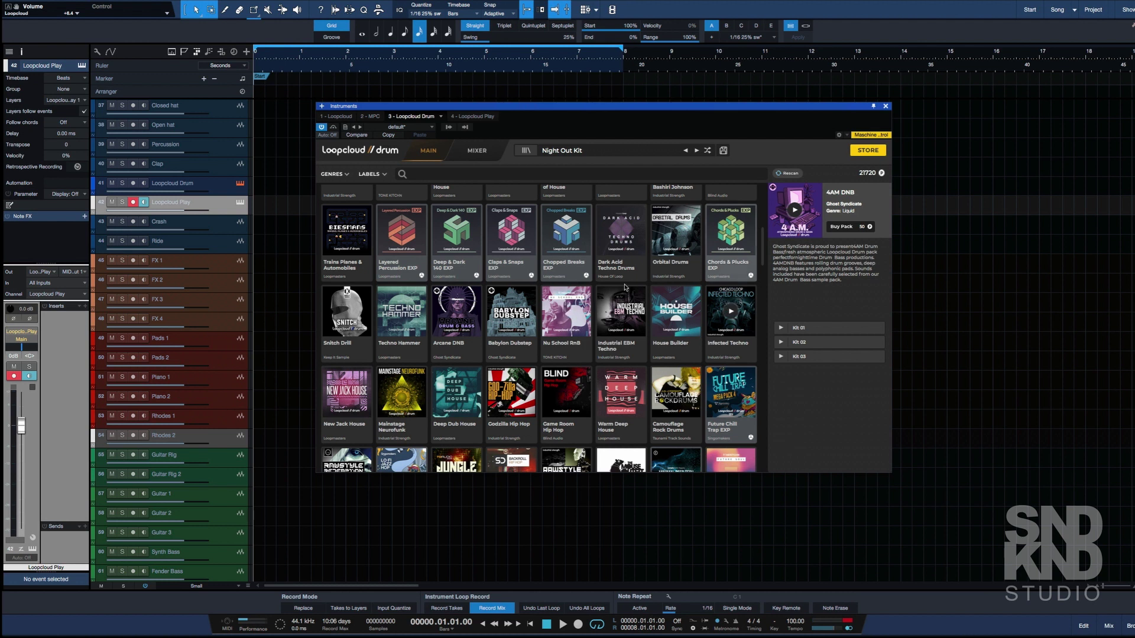
pyautogui.click(581, 261)
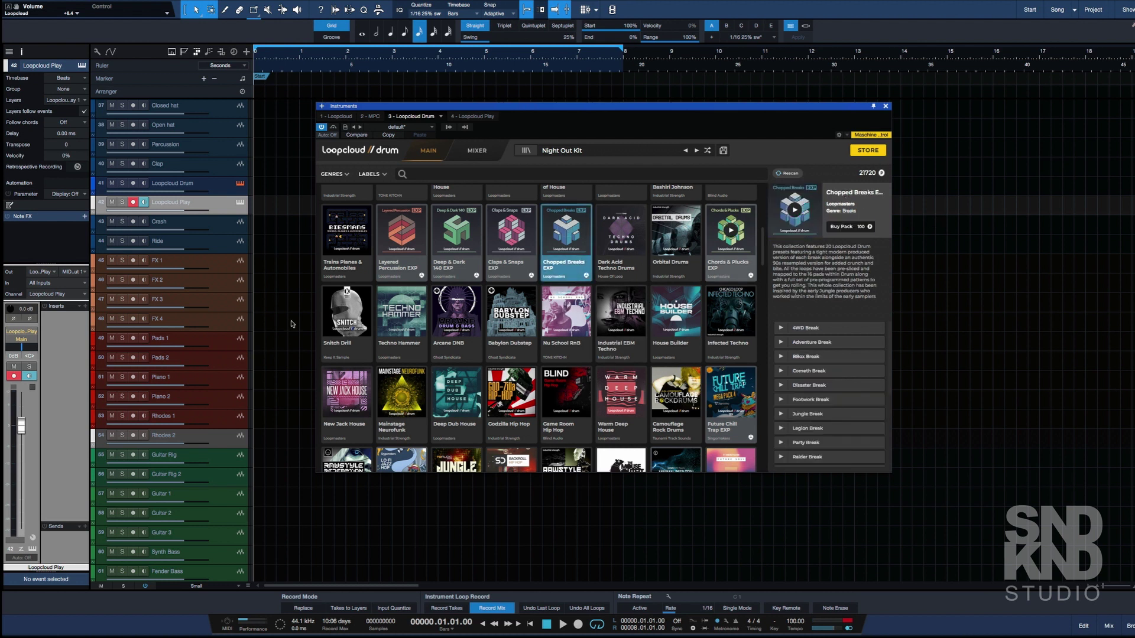
# View the owned Jass Beats kits in the kit library, and return to the Night Out Kit to play its pattern
pyautogui.click(579, 152)
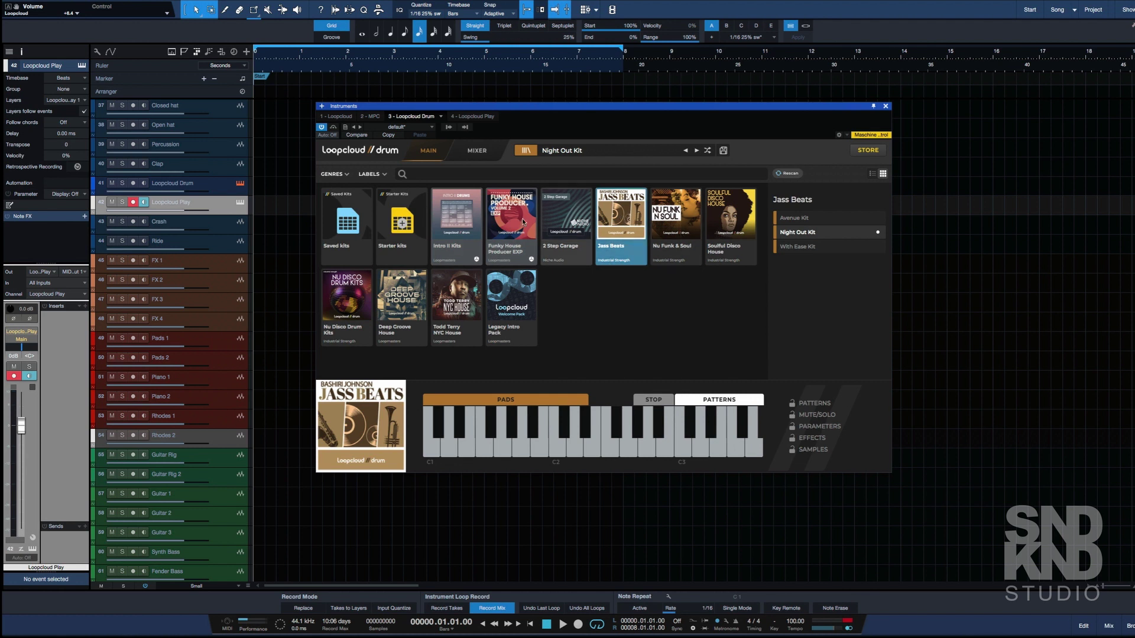
pyautogui.click(565, 153)
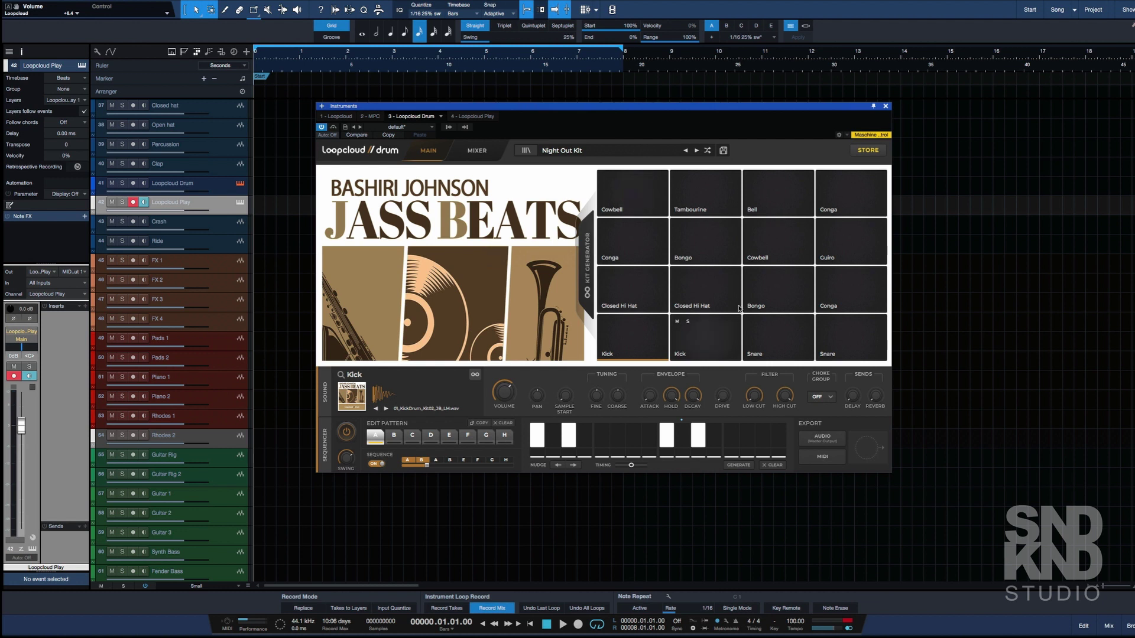
pyautogui.click(639, 344)
pyautogui.press('space')
pyautogui.press('space')
pyautogui.press('space')
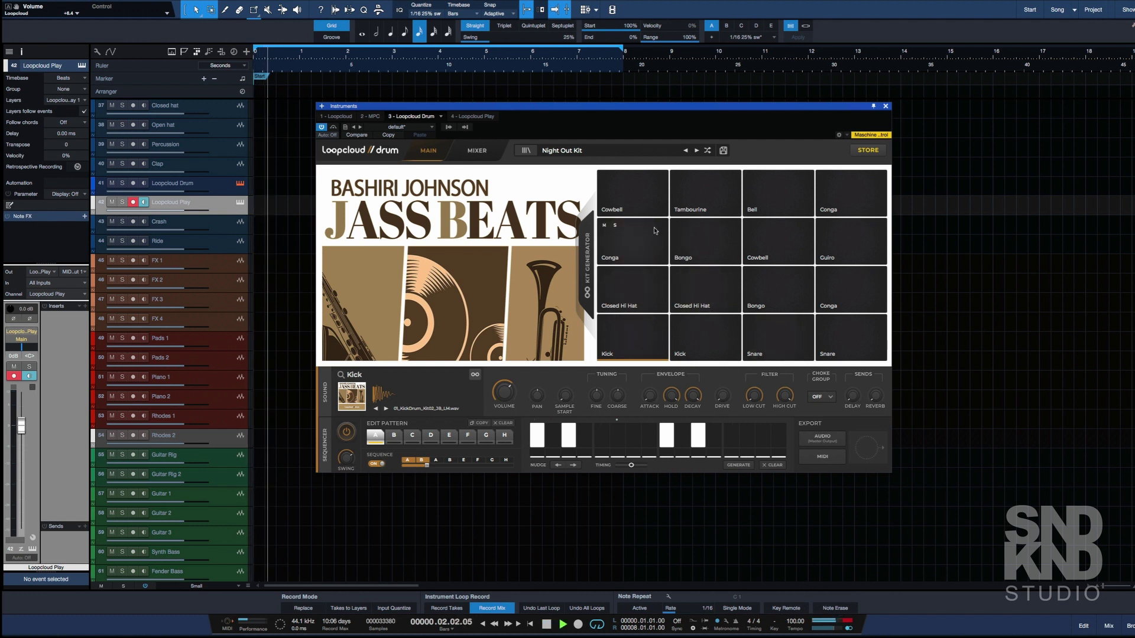
pyautogui.press('space')
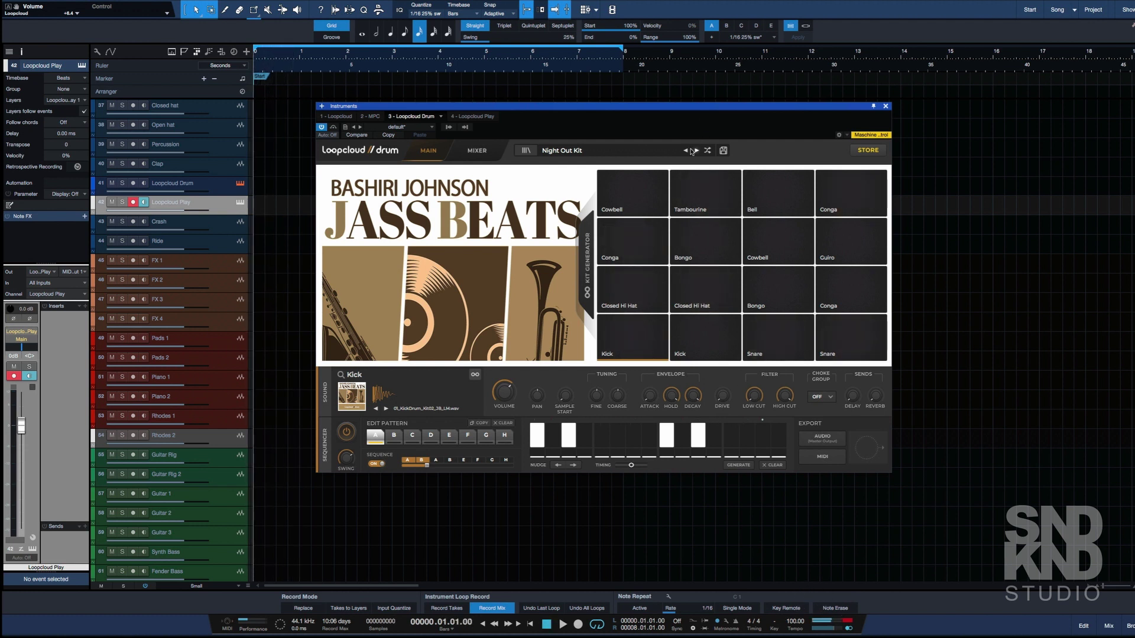
# Load the With Ease Kit, play its pattern, and move on to the following kit before stopping playback
pyautogui.click(696, 151)
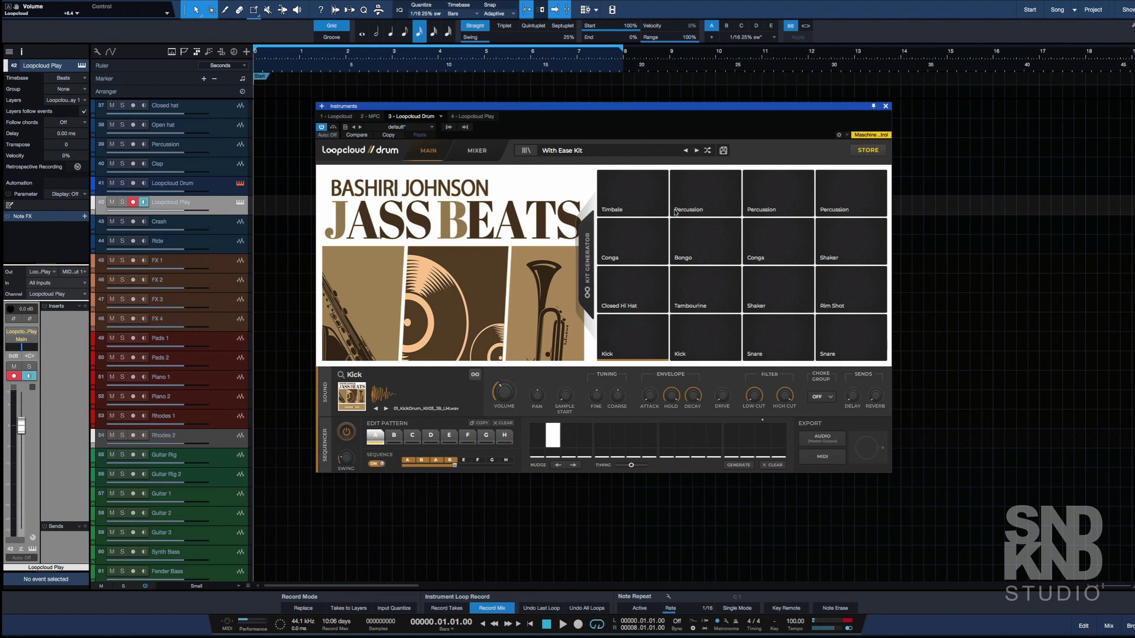
pyautogui.press('space')
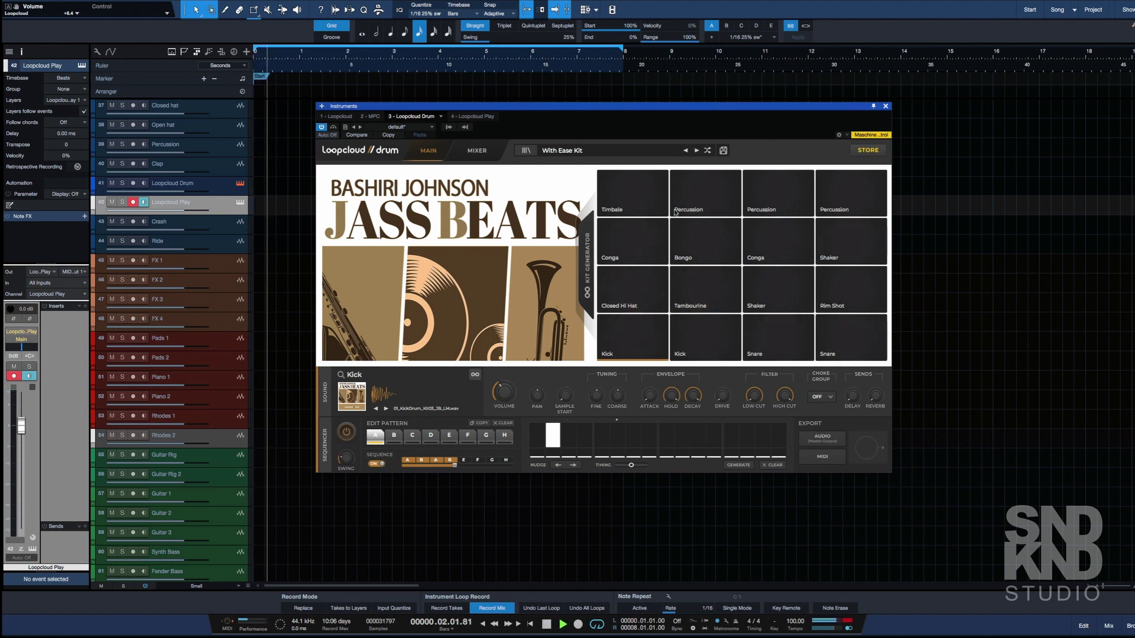
pyautogui.click(697, 151)
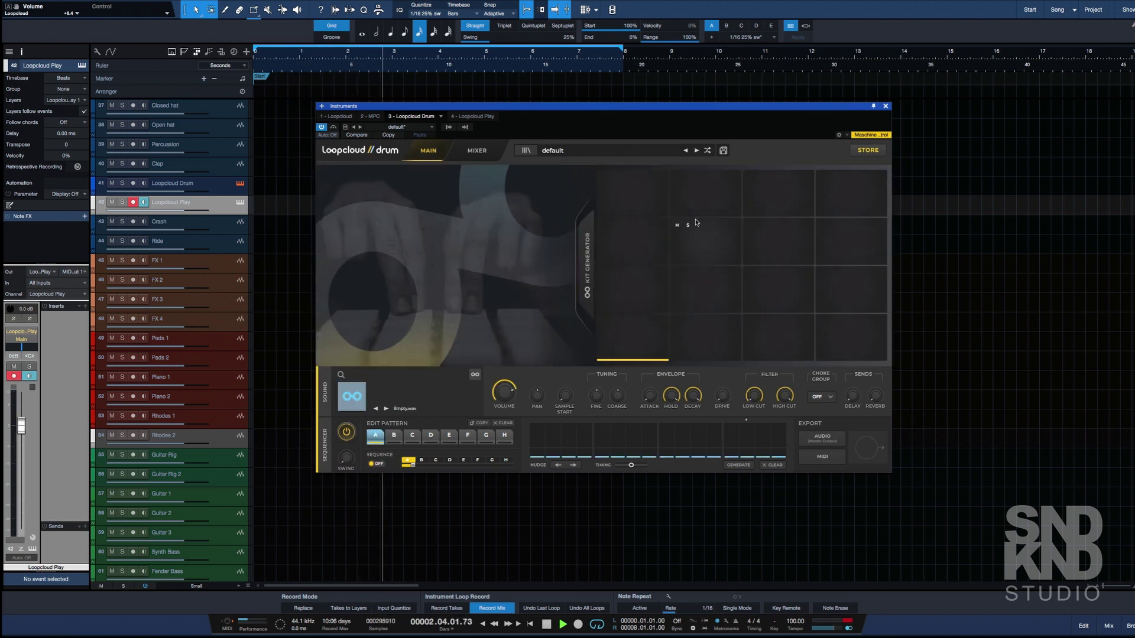
pyautogui.press('space')
# Load the Avenue Kit from the Jass Beats pack and play its pattern
pyautogui.click(618, 153)
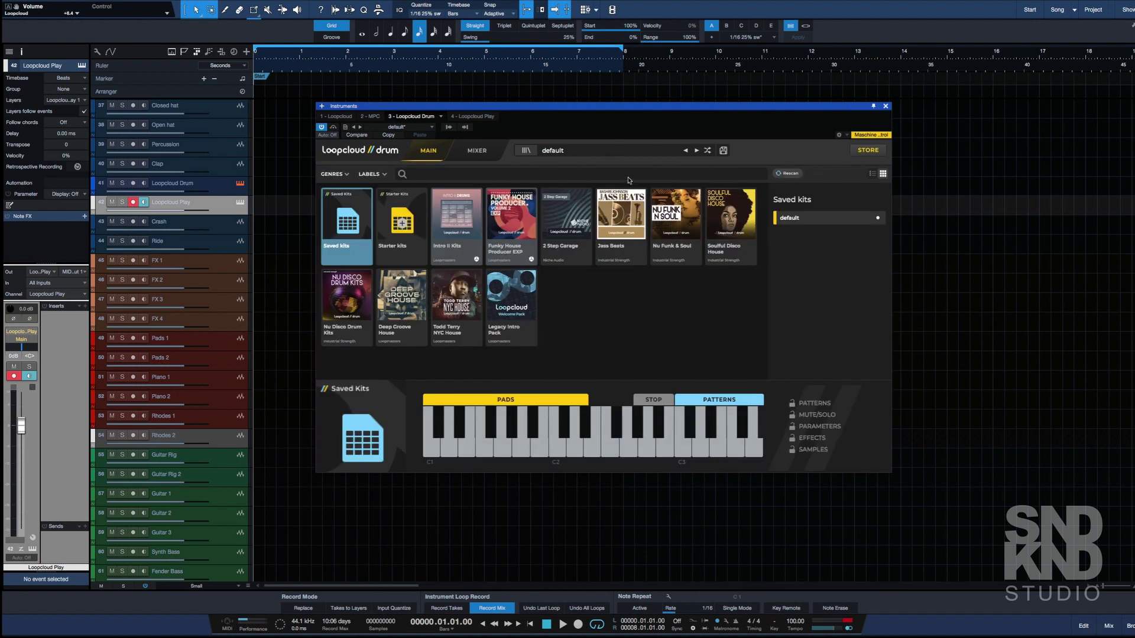
pyautogui.click(645, 245)
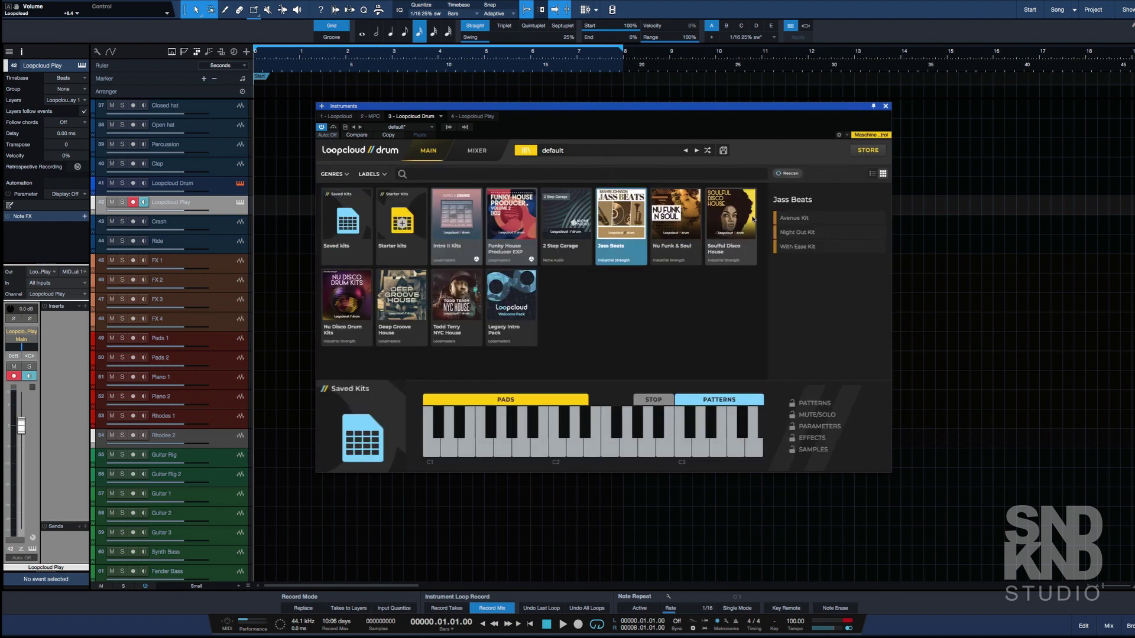
pyautogui.click(802, 220)
pyautogui.press('space')
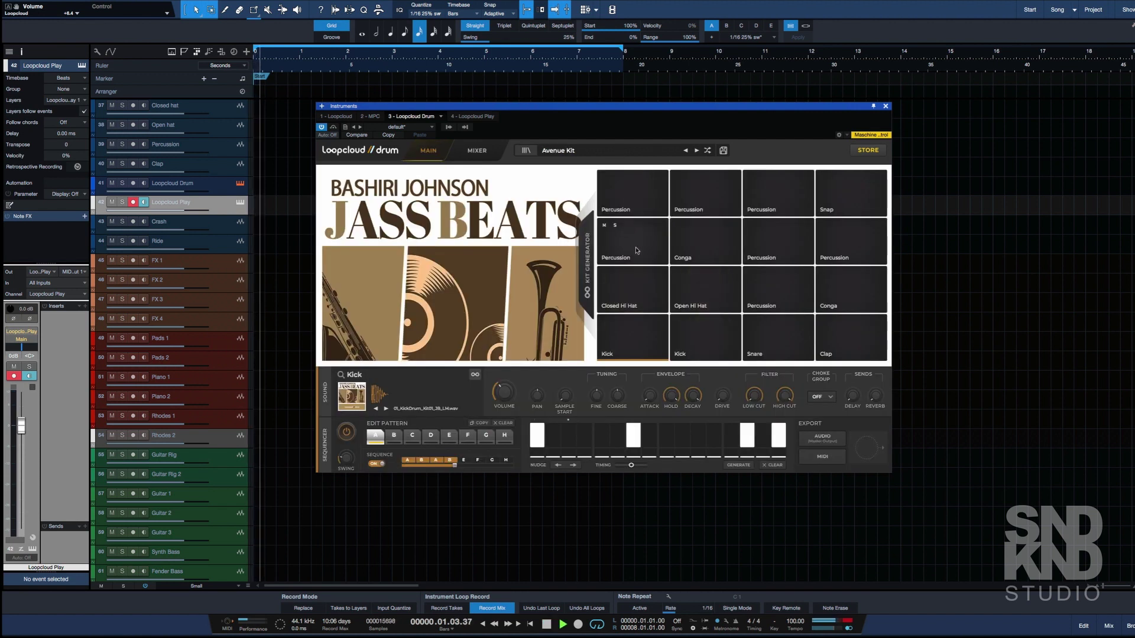
pyautogui.press('space')
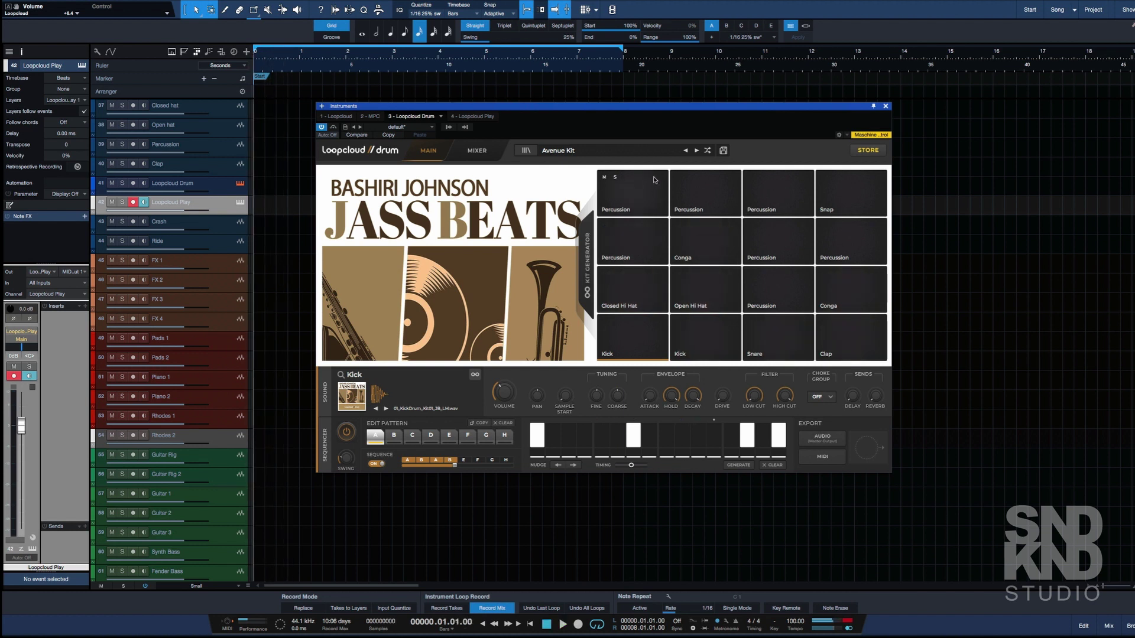
# Load the Night Out Kit and play its pattern with the mixer's channels and effects in view
pyautogui.click(697, 151)
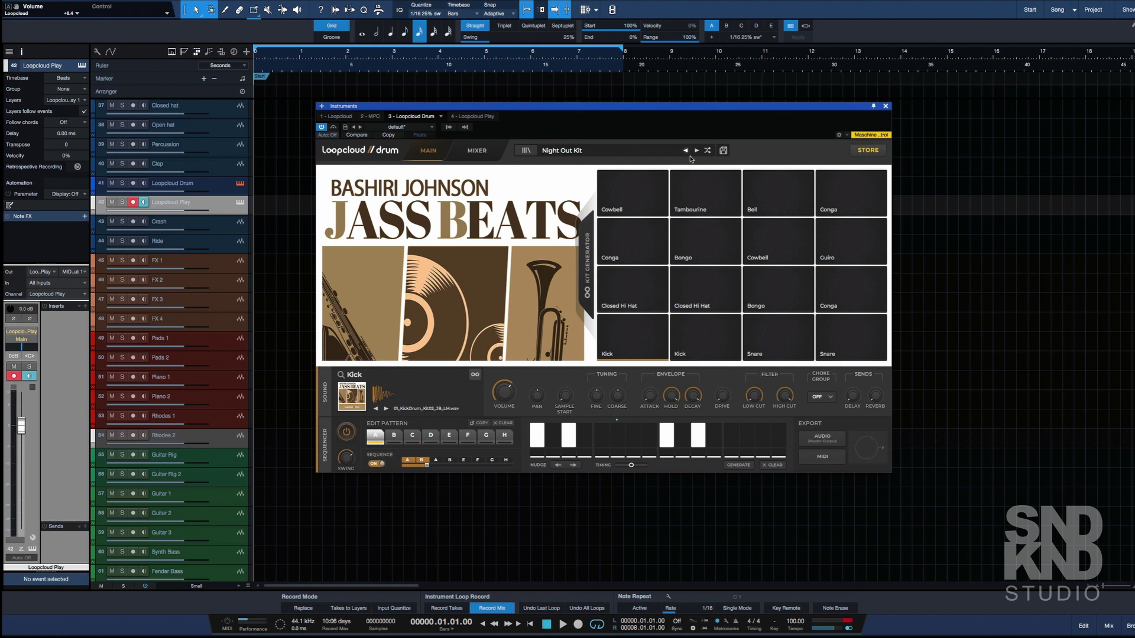
pyautogui.click(489, 153)
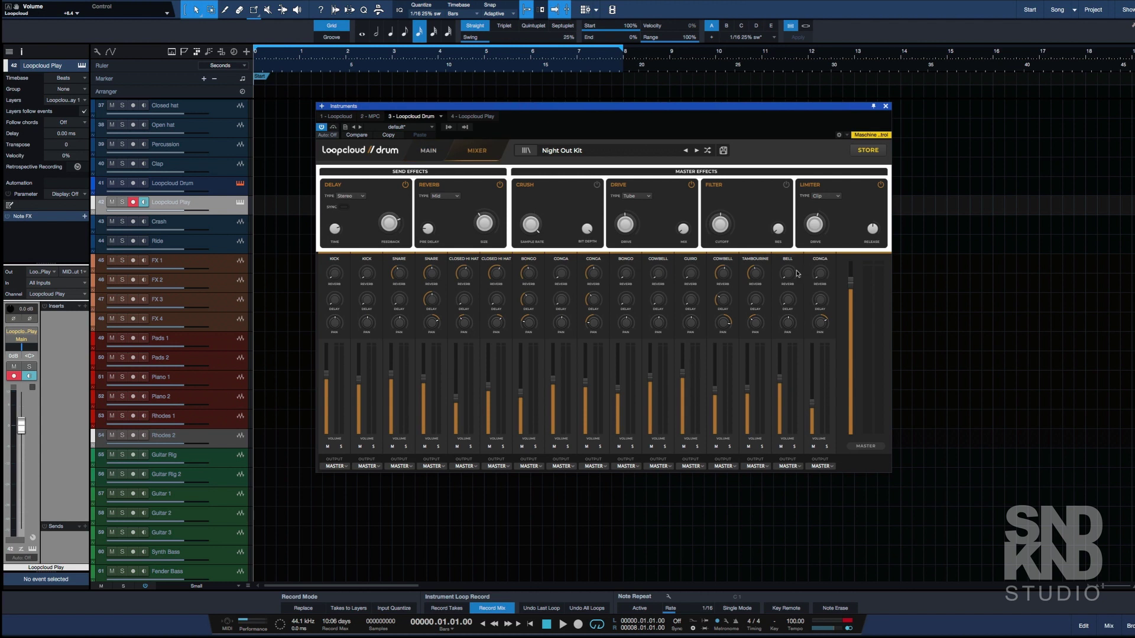
pyautogui.press('space')
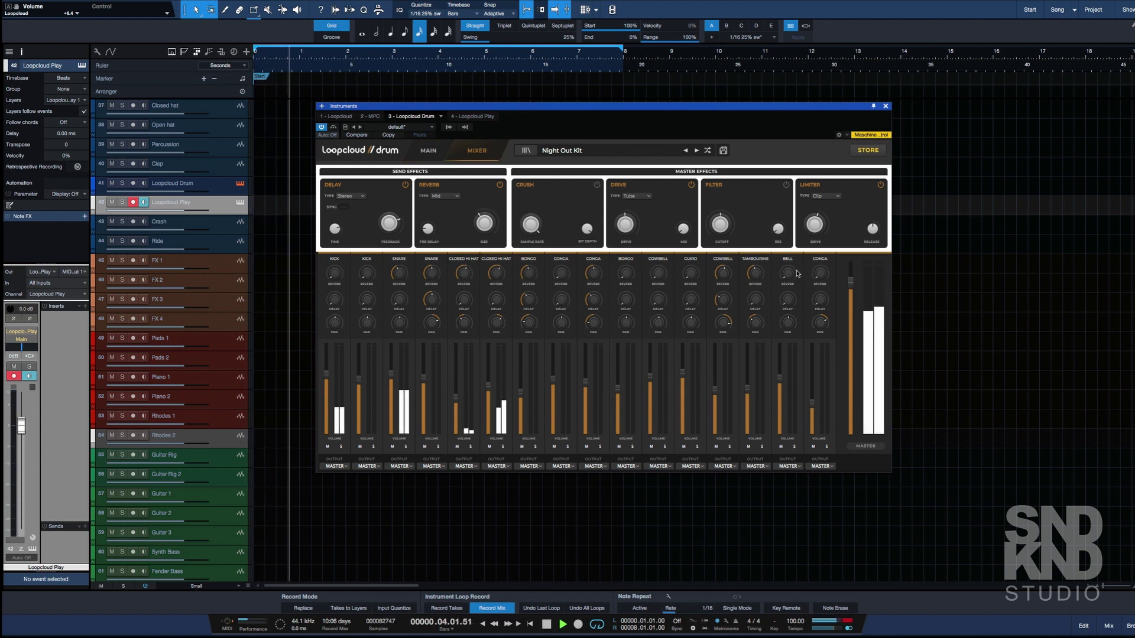
pyautogui.press('space')
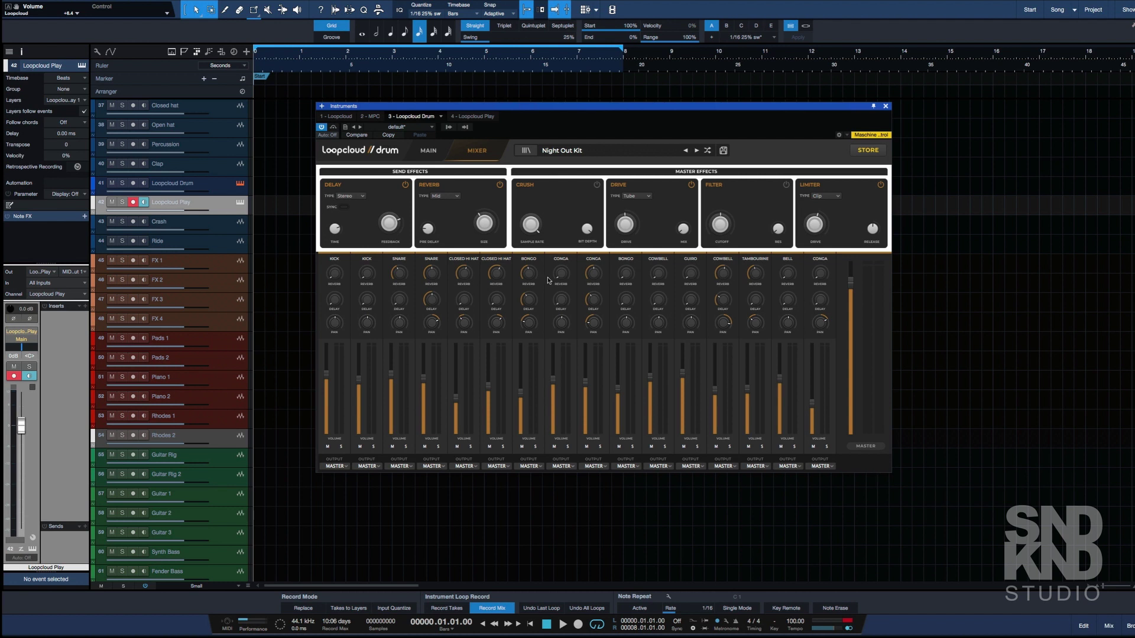
# Return to the pad view, open the Kit Generator, select the first Kick pad, and start playback
pyautogui.click(425, 151)
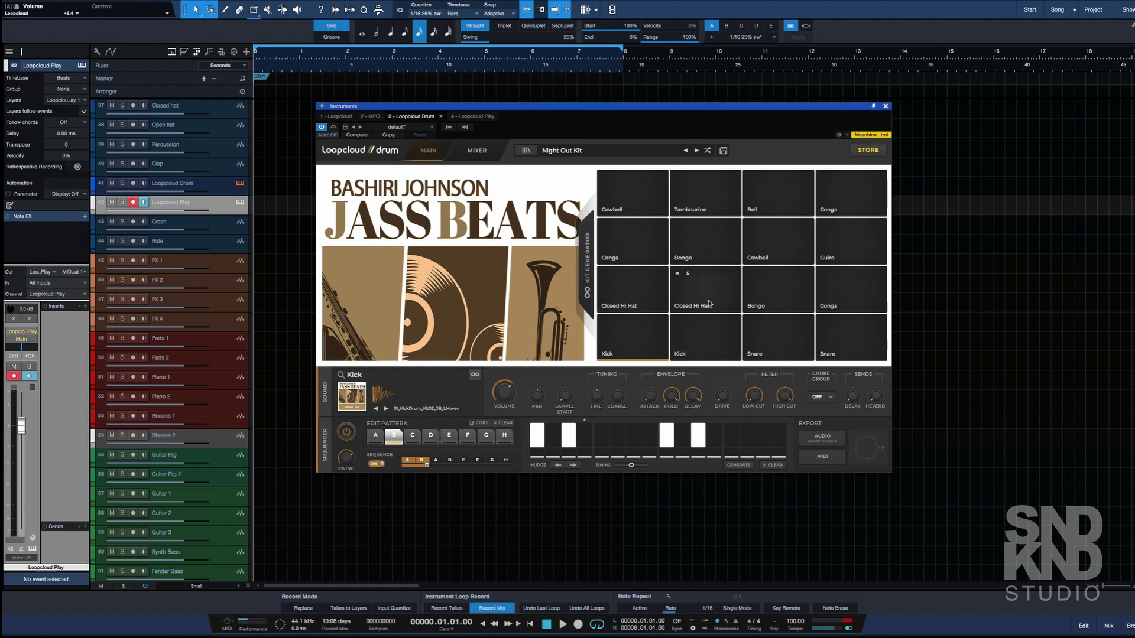
pyautogui.click(588, 264)
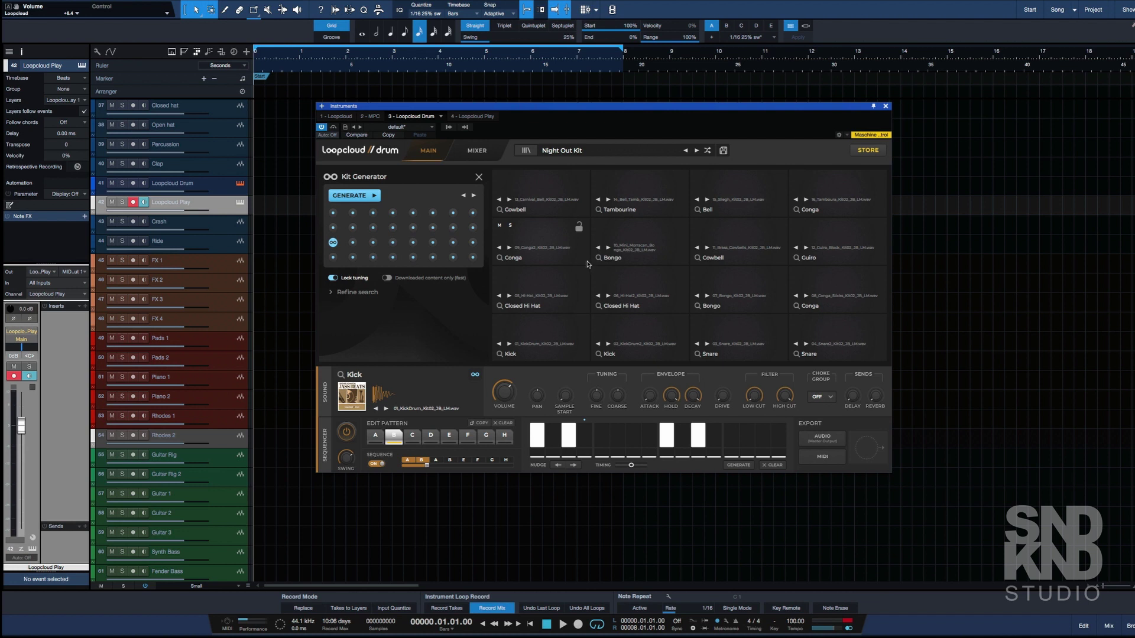
pyautogui.click(542, 338)
pyautogui.press('space')
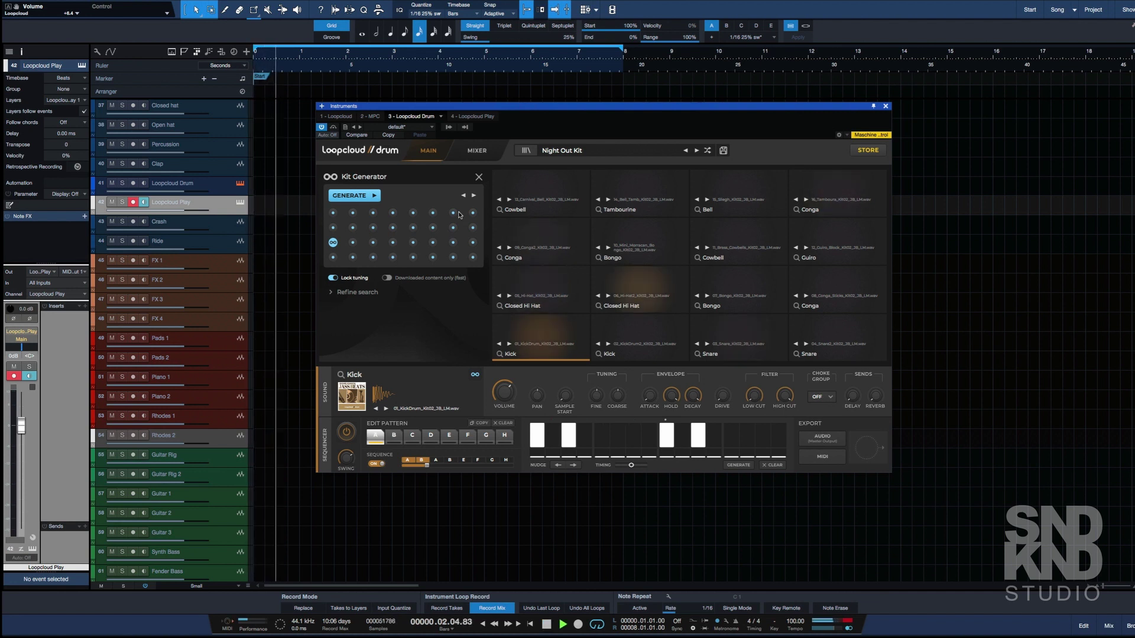
# Audition the first four generated kits in the top row of the Kit Generator grid while the pattern plays
pyautogui.click(333, 213)
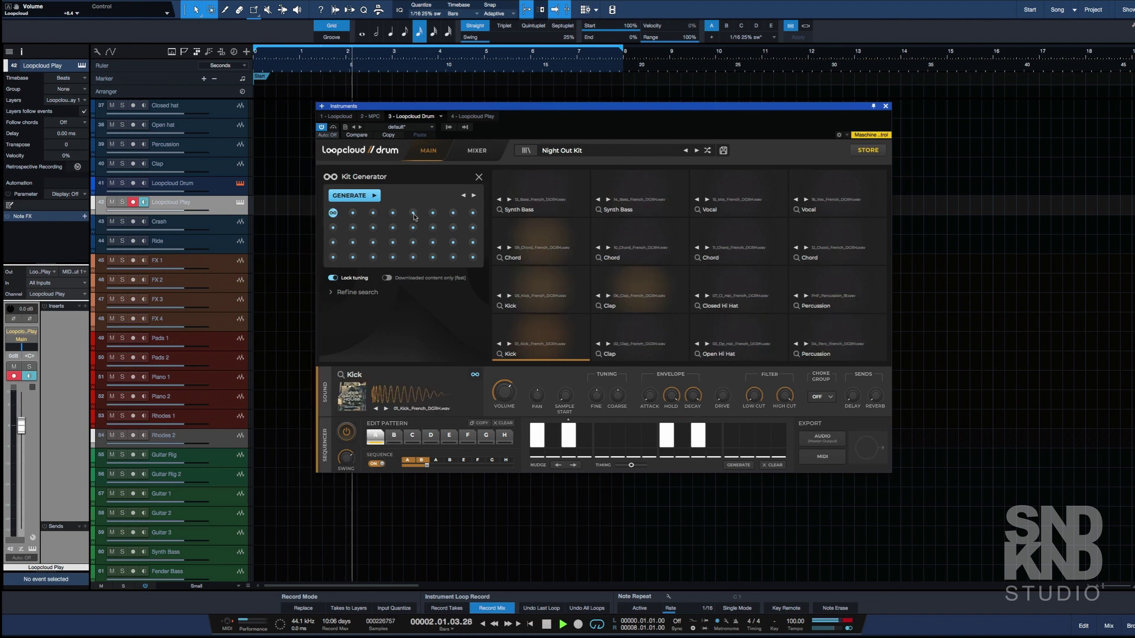
pyautogui.click(353, 214)
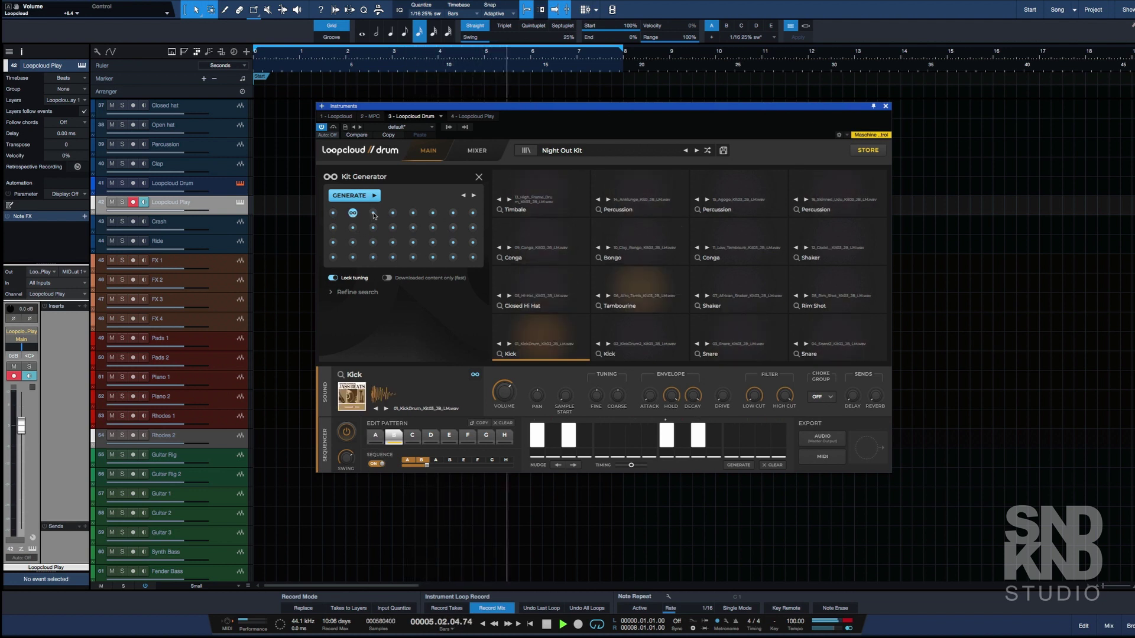
pyautogui.click(373, 214)
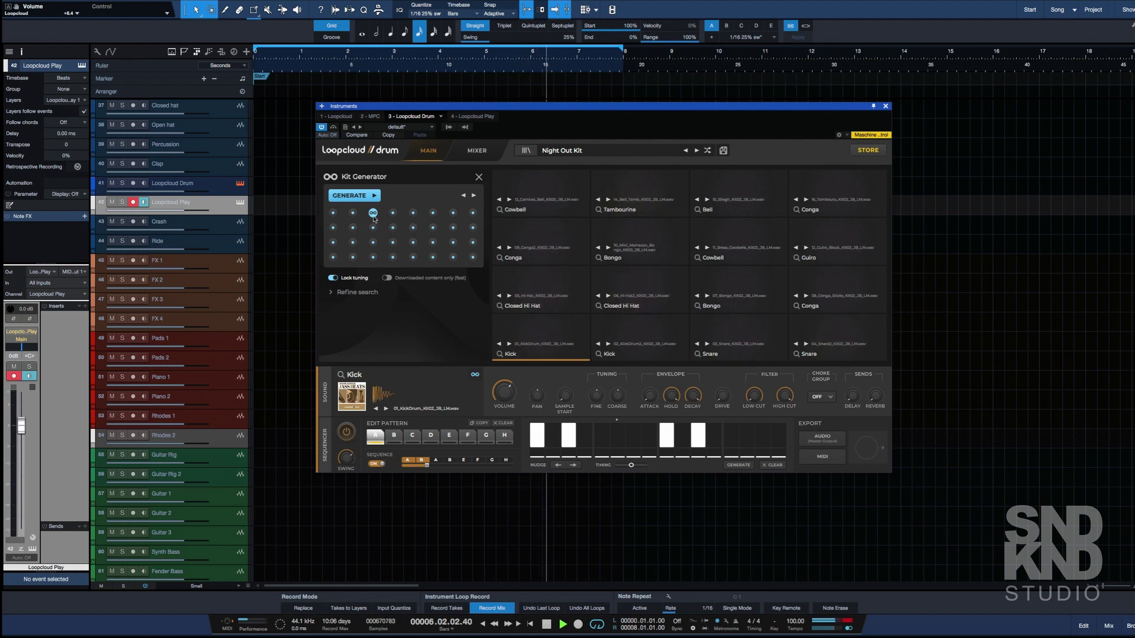
pyautogui.click(392, 214)
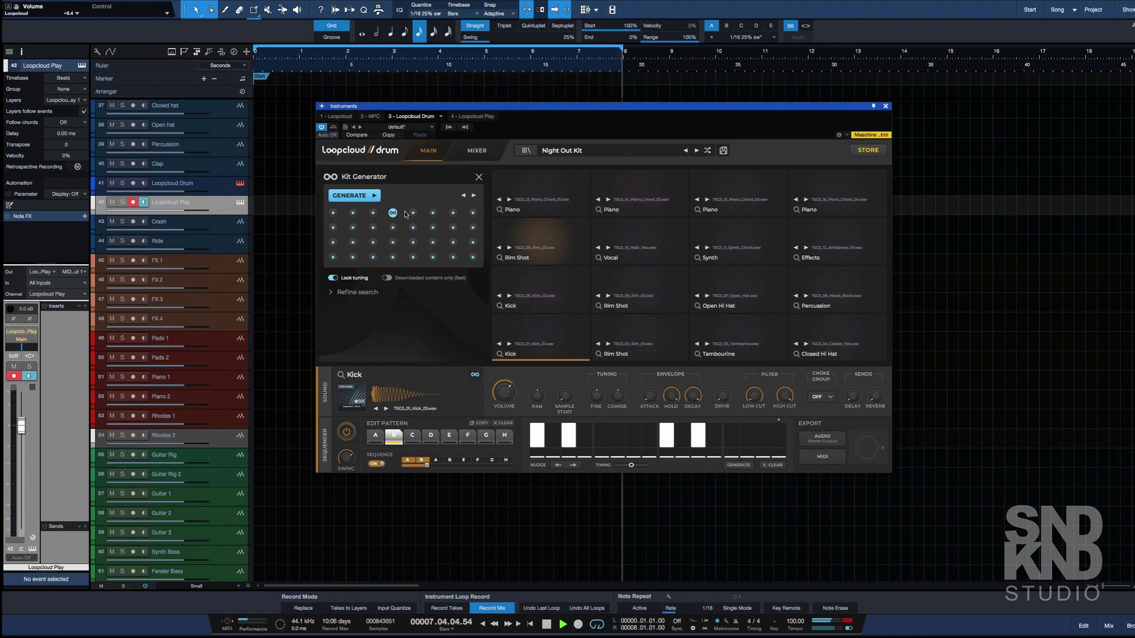
# Audition the last four kits in the Kit Generator grid's top row and the first in its second row, and stop playback
pyautogui.click(413, 214)
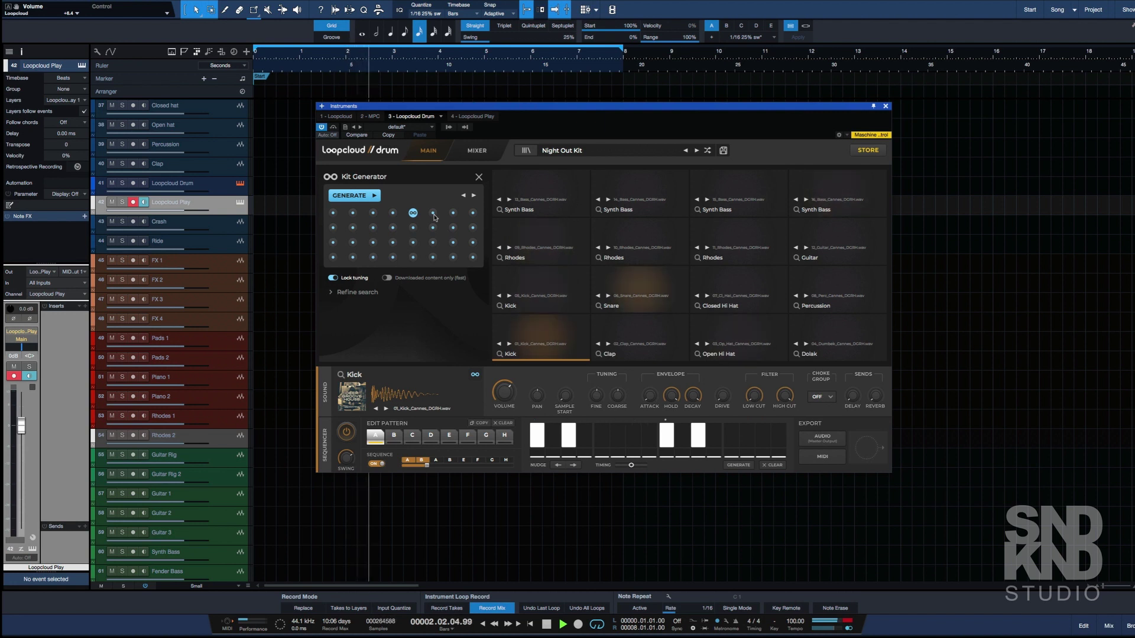
pyautogui.click(433, 215)
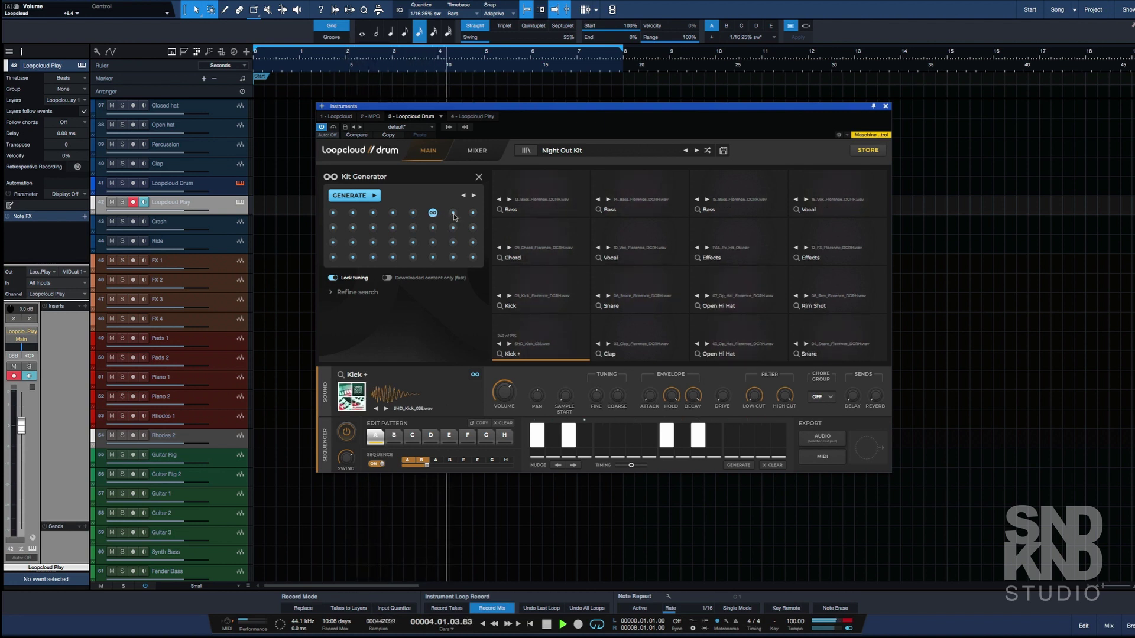
pyautogui.click(454, 214)
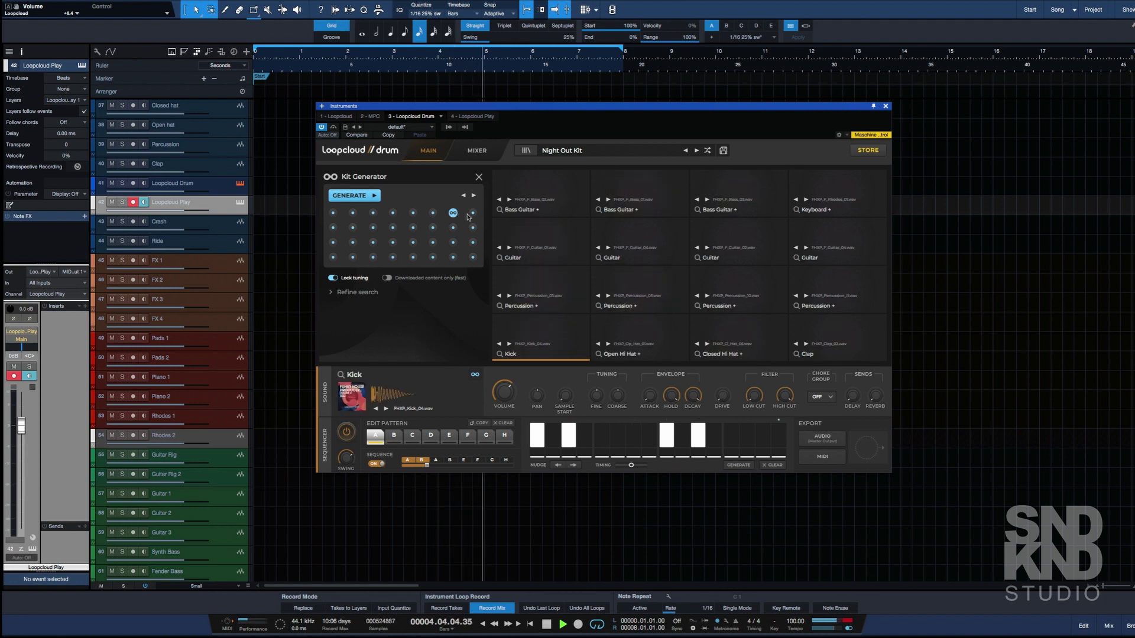
pyautogui.click(473, 214)
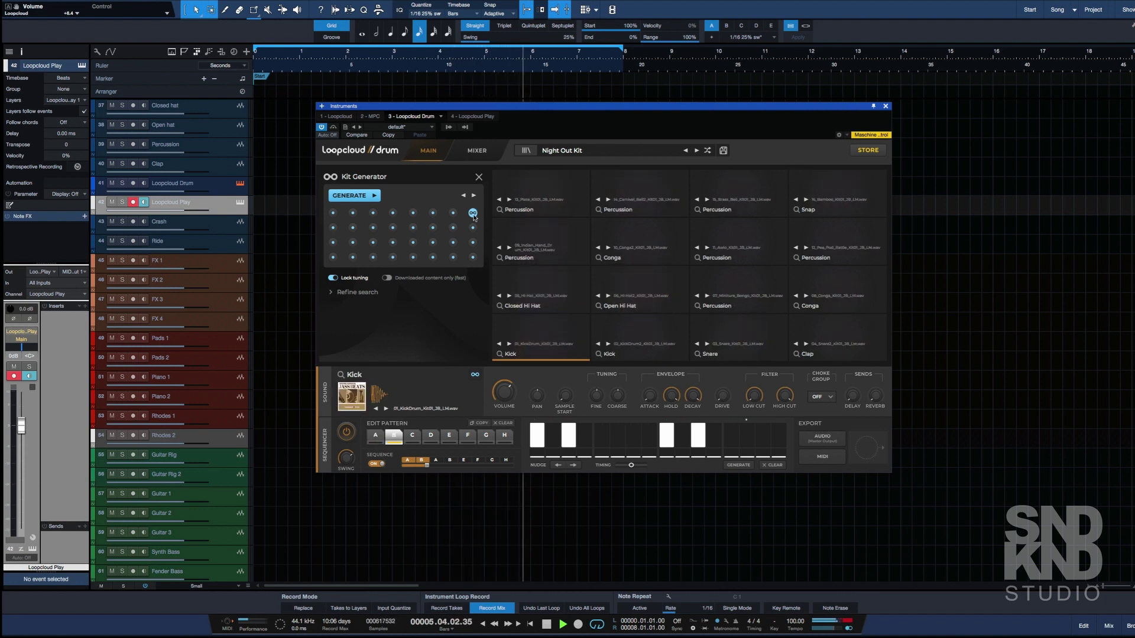
pyautogui.click(334, 228)
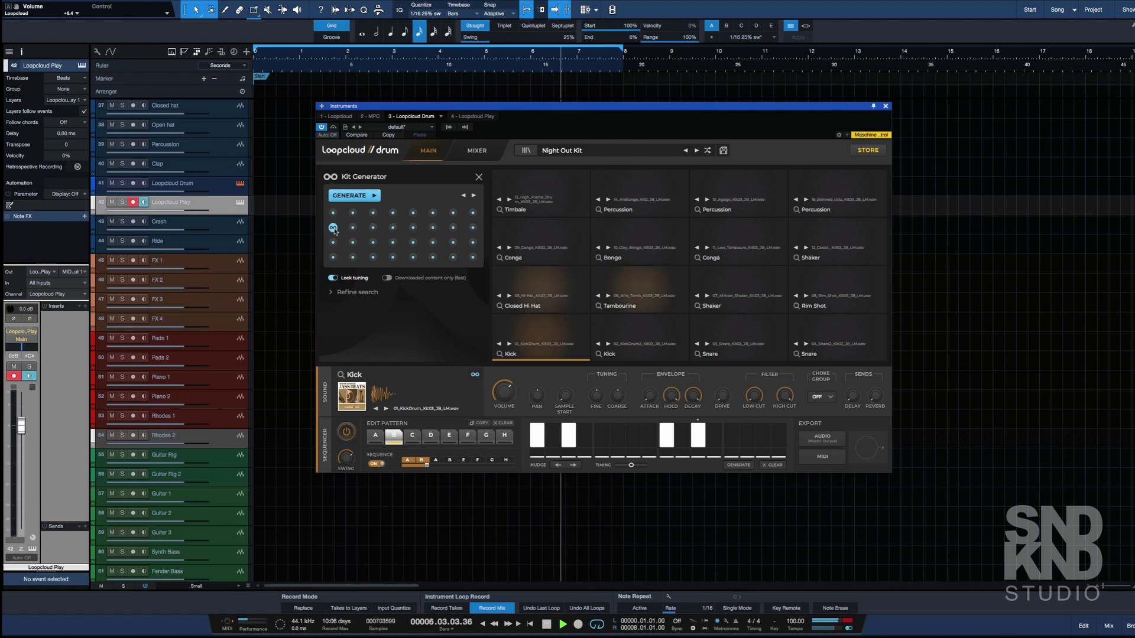
pyautogui.press('space')
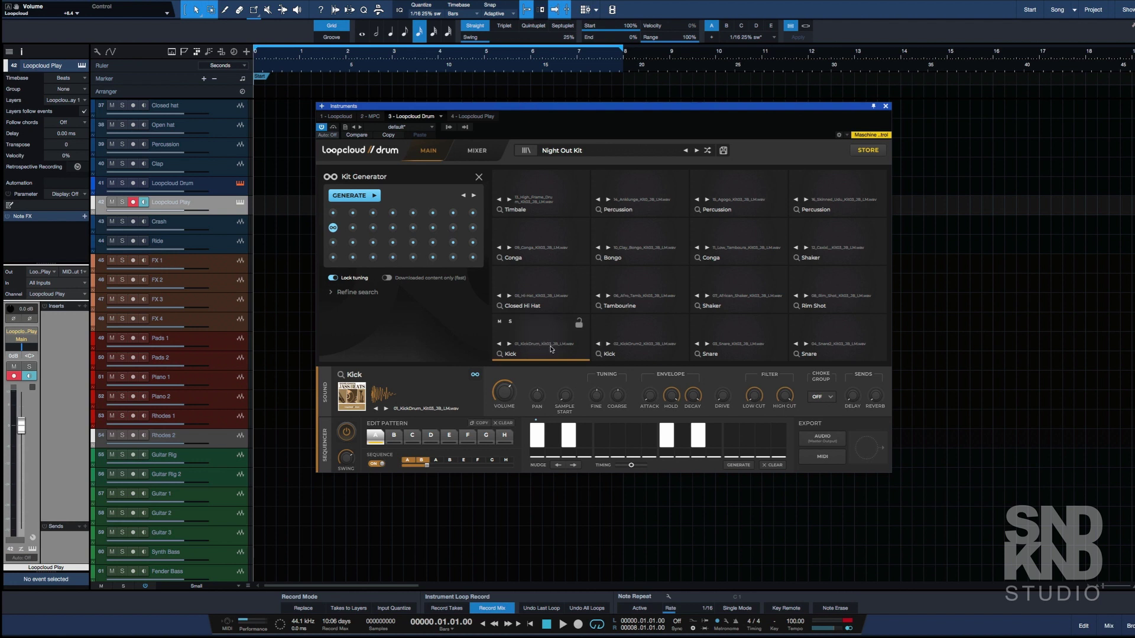
# Close and reopen the Kit Generator from the Kick sound's settings, and open the Kick sound's search field
pyautogui.click(476, 376)
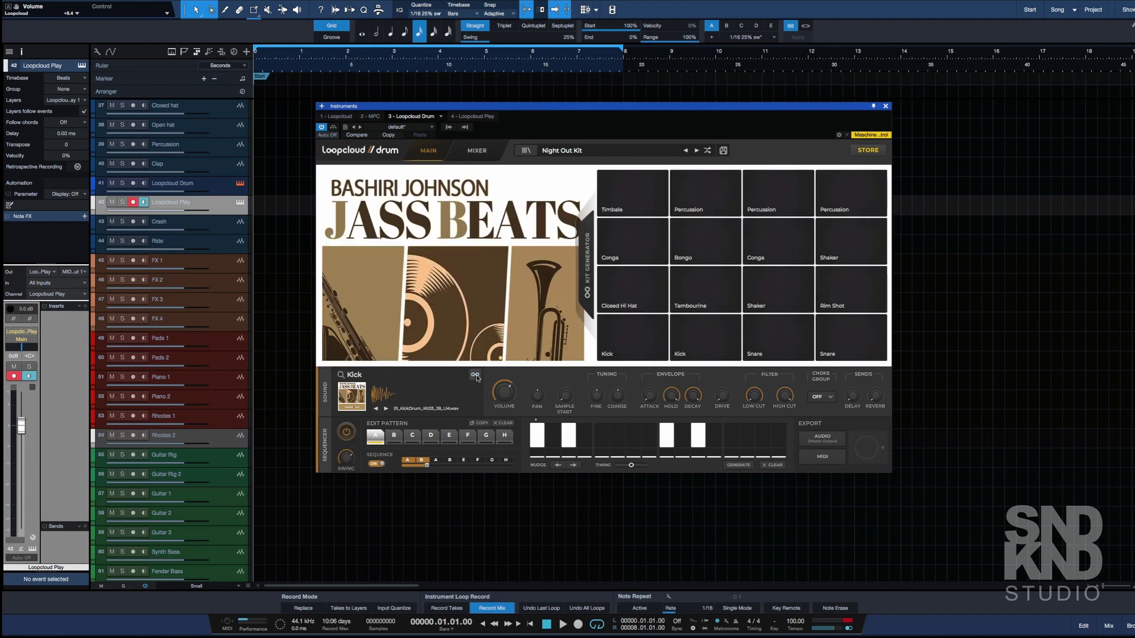
pyautogui.click(476, 376)
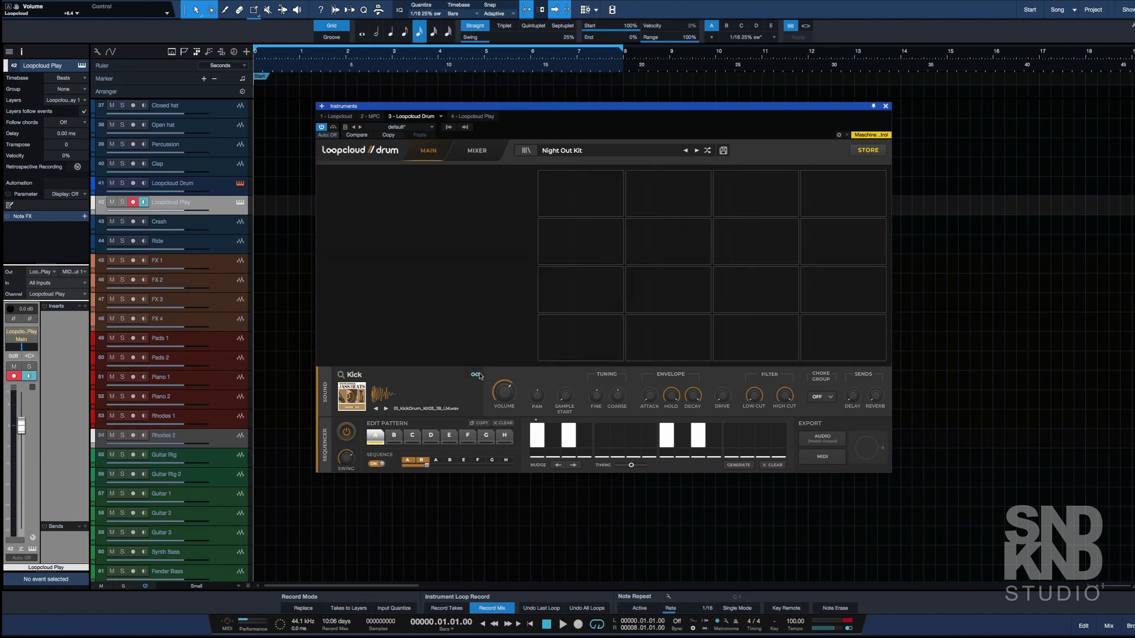
pyautogui.click(355, 376)
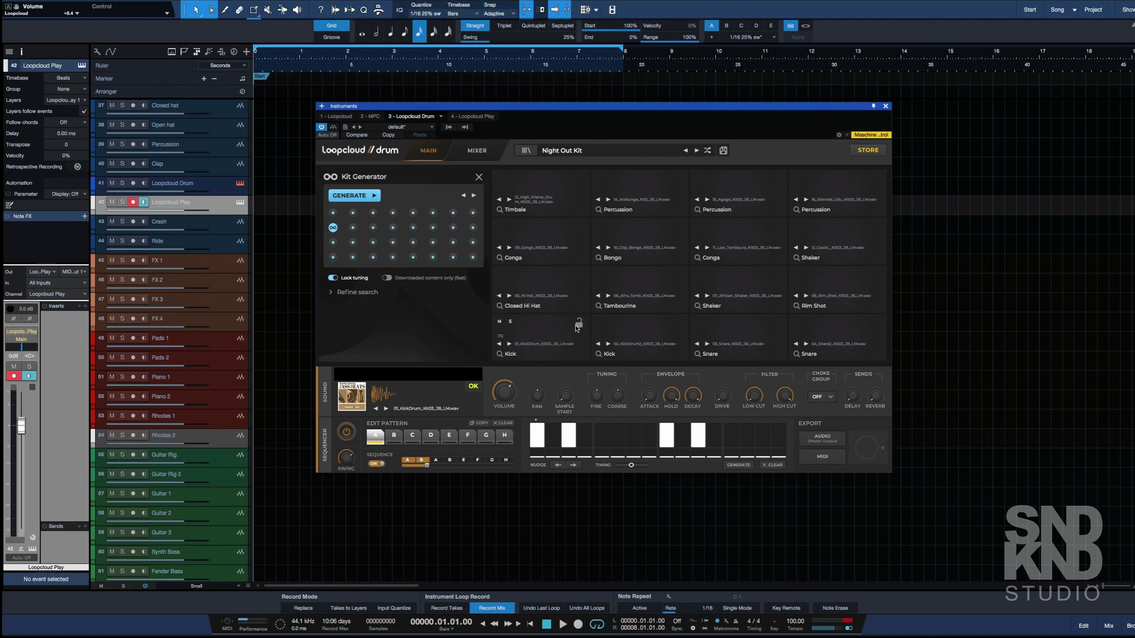
# Lock the first Kick pad, load the first kit in the generator grid's third row, and unlock the pad
pyautogui.click(579, 324)
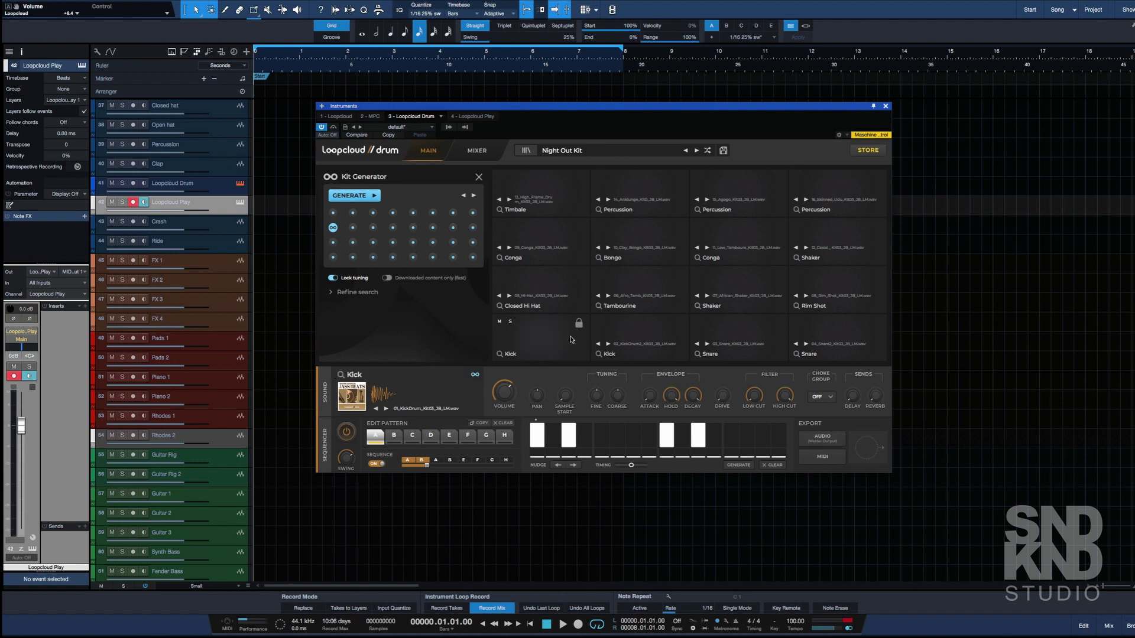
pyautogui.click(332, 243)
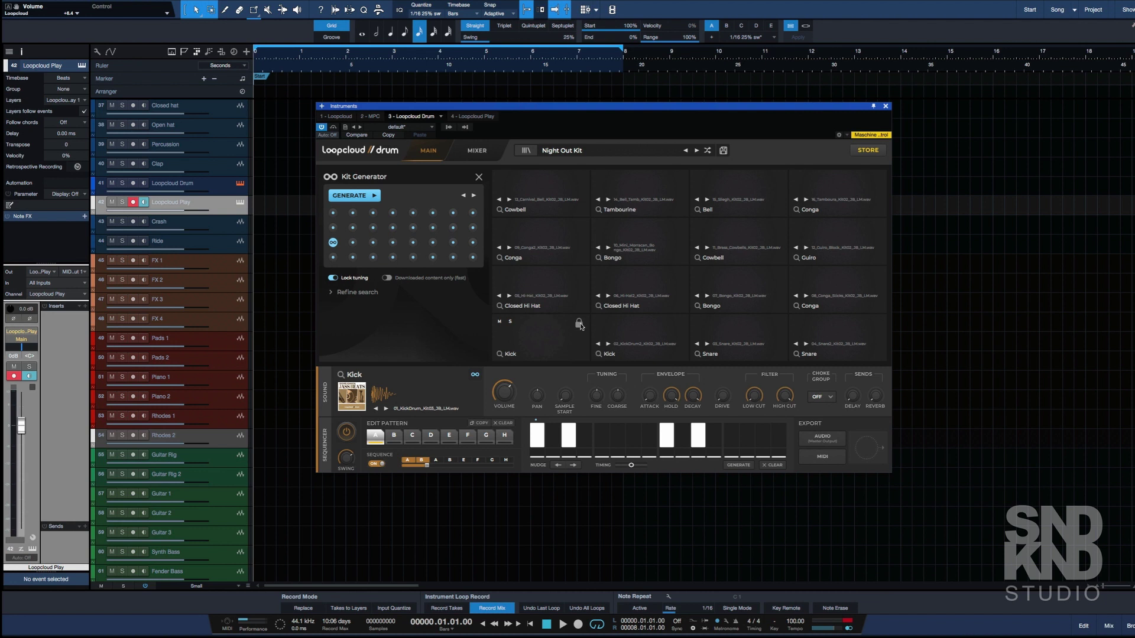
pyautogui.click(545, 344)
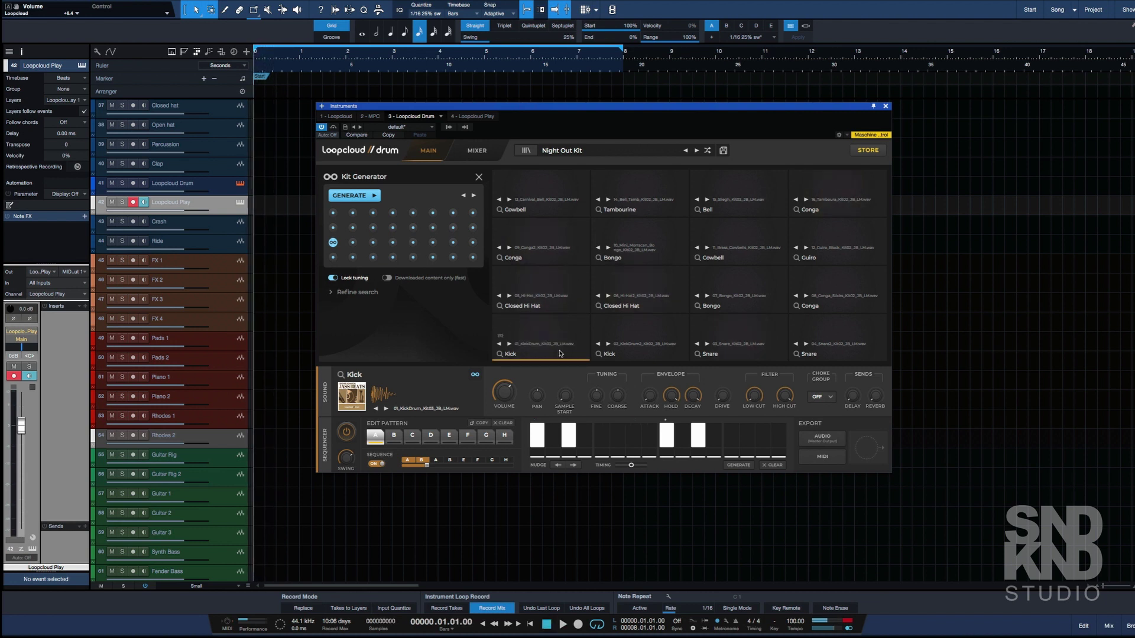
# Load the third and fourth kits in the generator grid's third row, playing the pattern to hear them, and stop playback
pyautogui.click(372, 243)
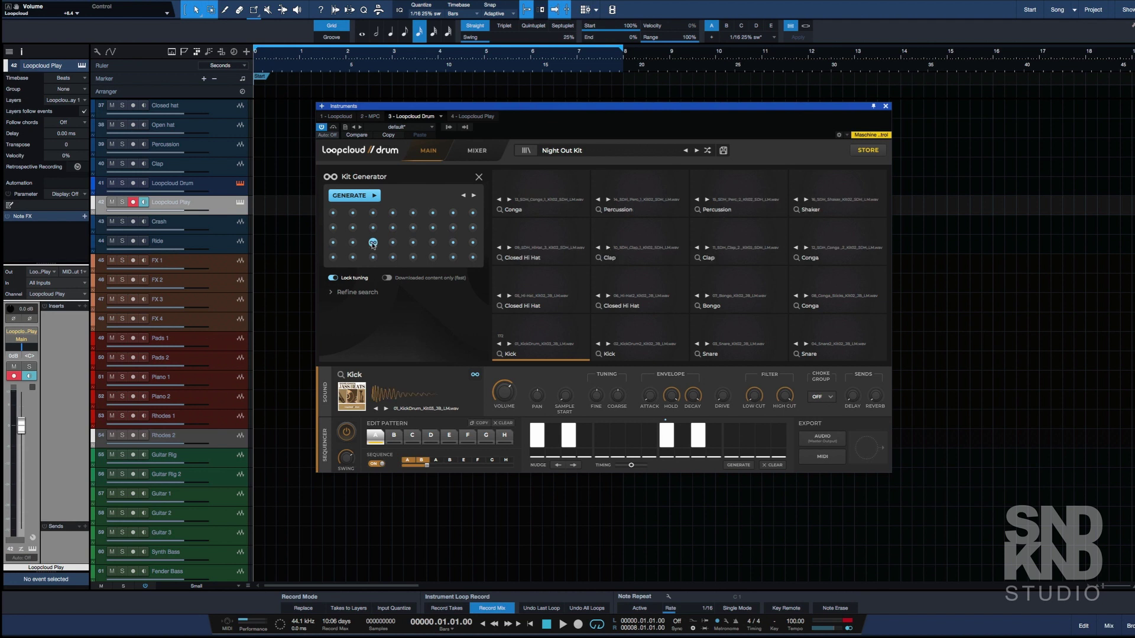
pyautogui.press('space')
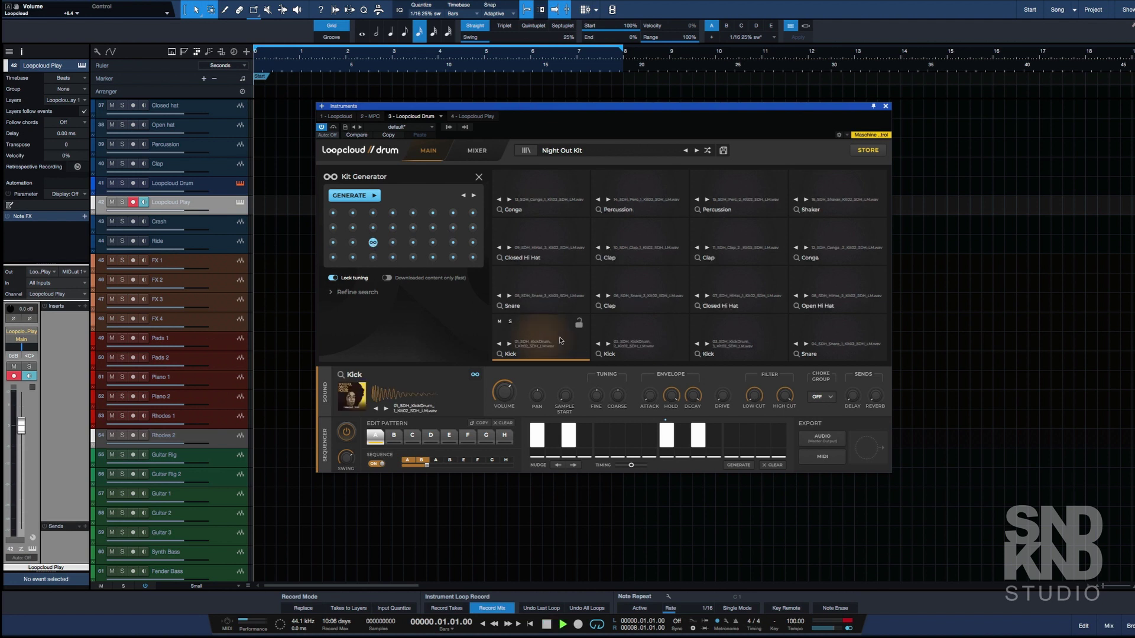
pyautogui.click(392, 243)
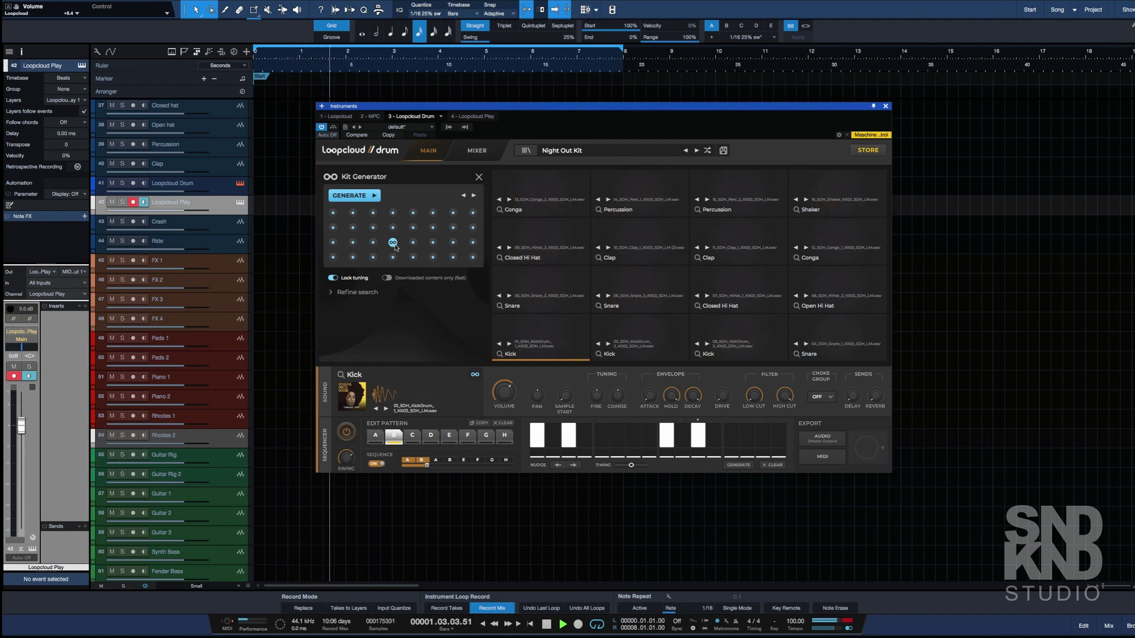
pyautogui.press('space')
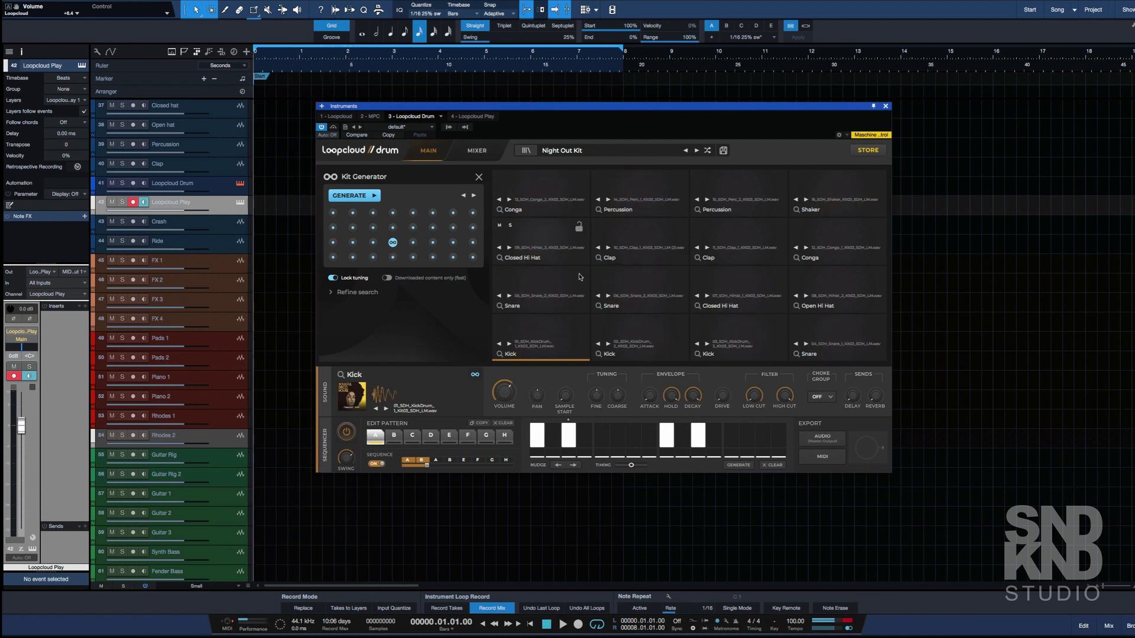
# Audition the generated kit's second Snare, Closed Hi Hat and third-column Clap pads
pyautogui.click(642, 285)
pyautogui.click(742, 291)
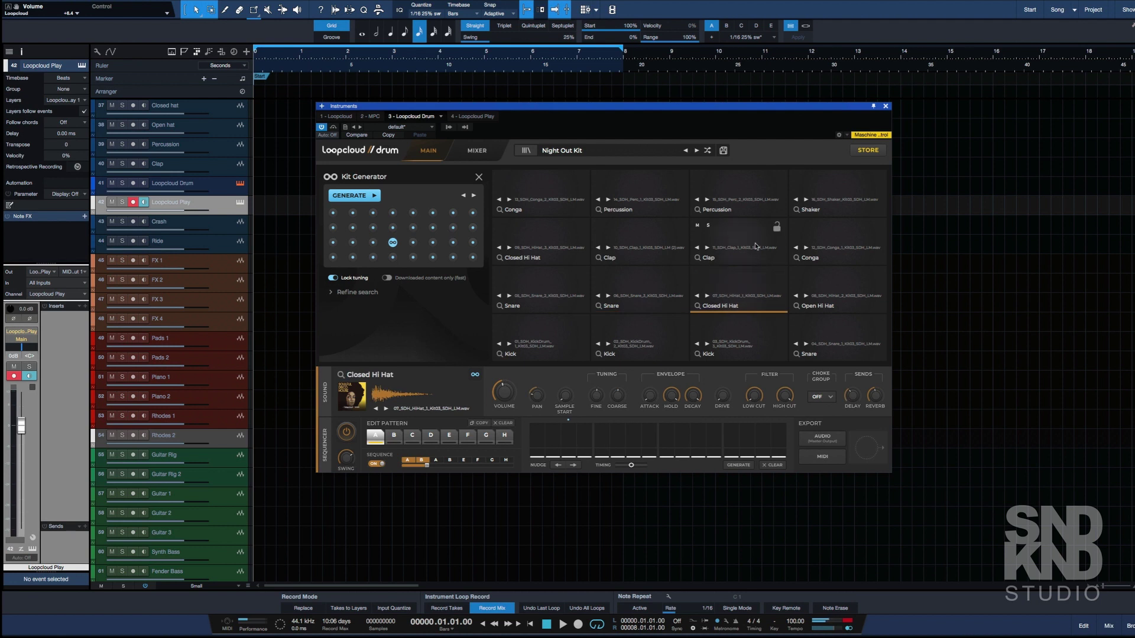
pyautogui.click(753, 243)
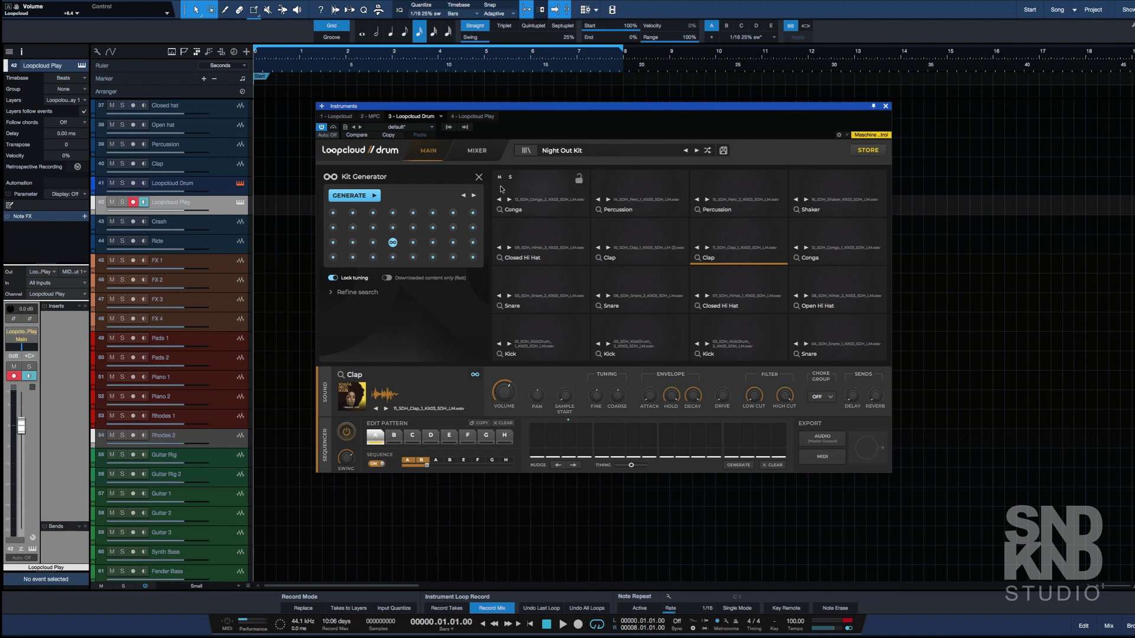
# Close the Kit Generator and load the With Ease Kit
pyautogui.click(479, 178)
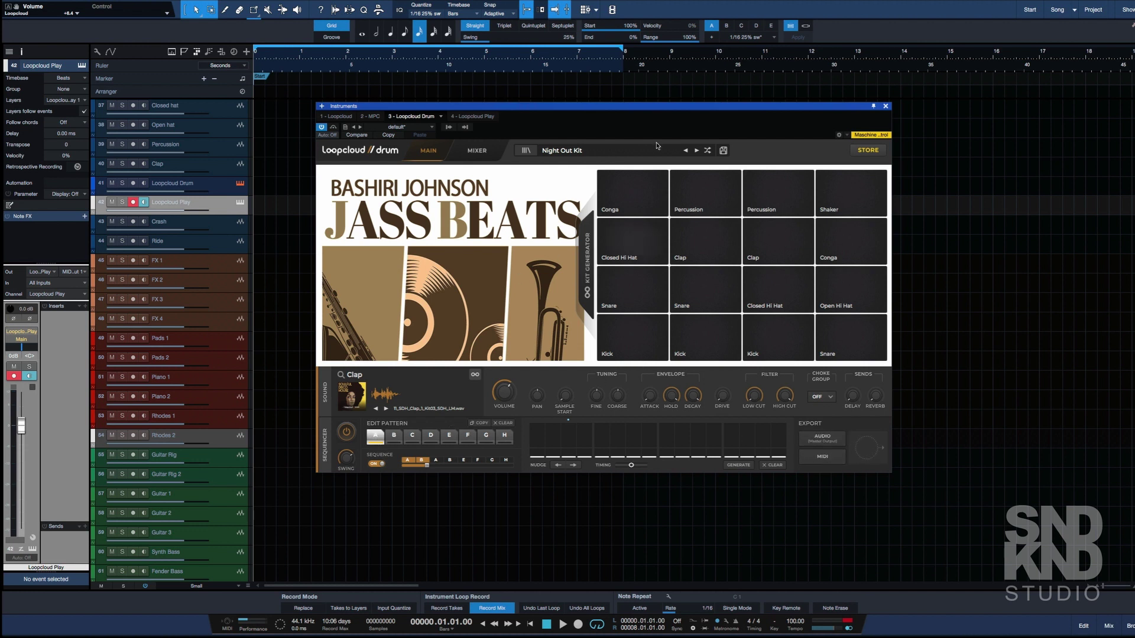
pyautogui.click(697, 151)
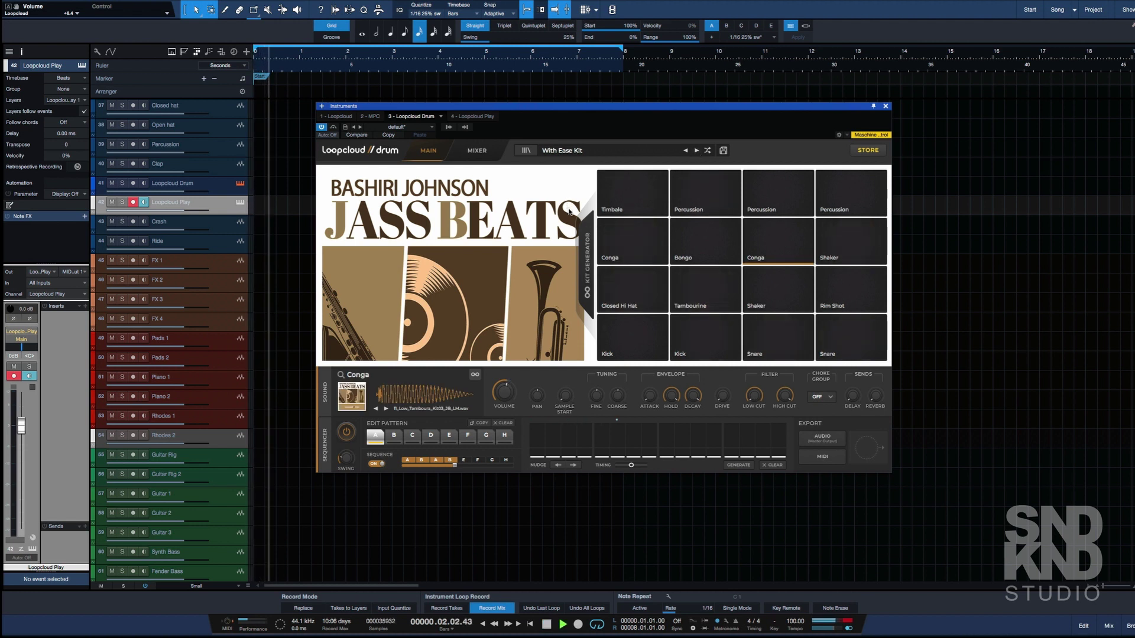
# Export the With Ease Kit's pattern as MIDI onto the Loopcloud Play track, and delete the placed event
pyautogui.click(826, 461)
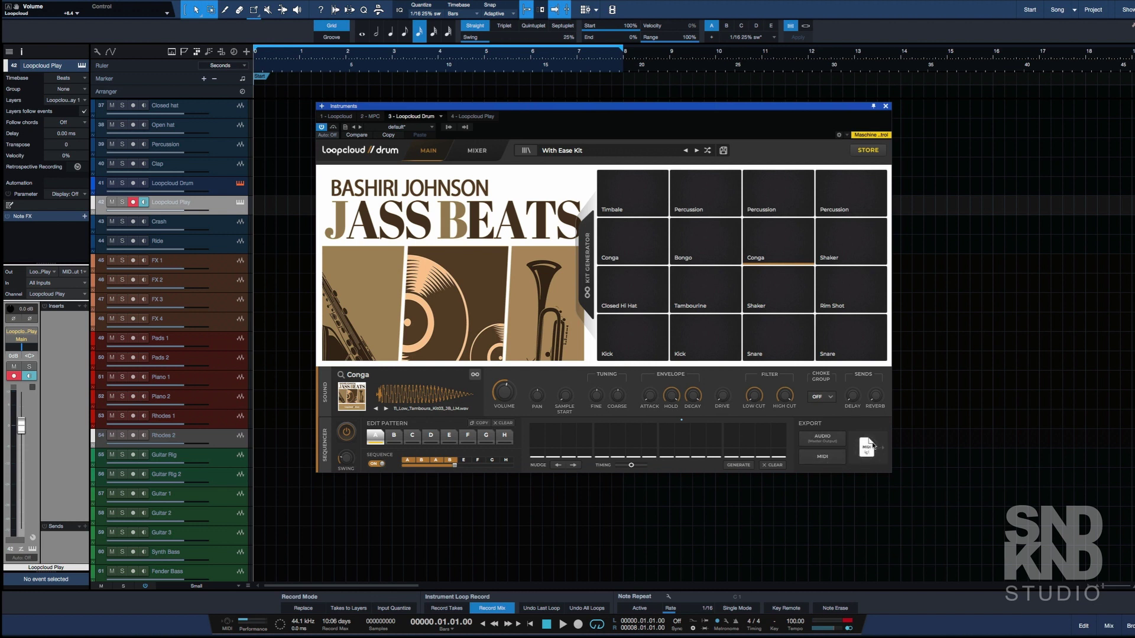
pyautogui.moveTo(869, 453); pyautogui.dragTo(266, 208)
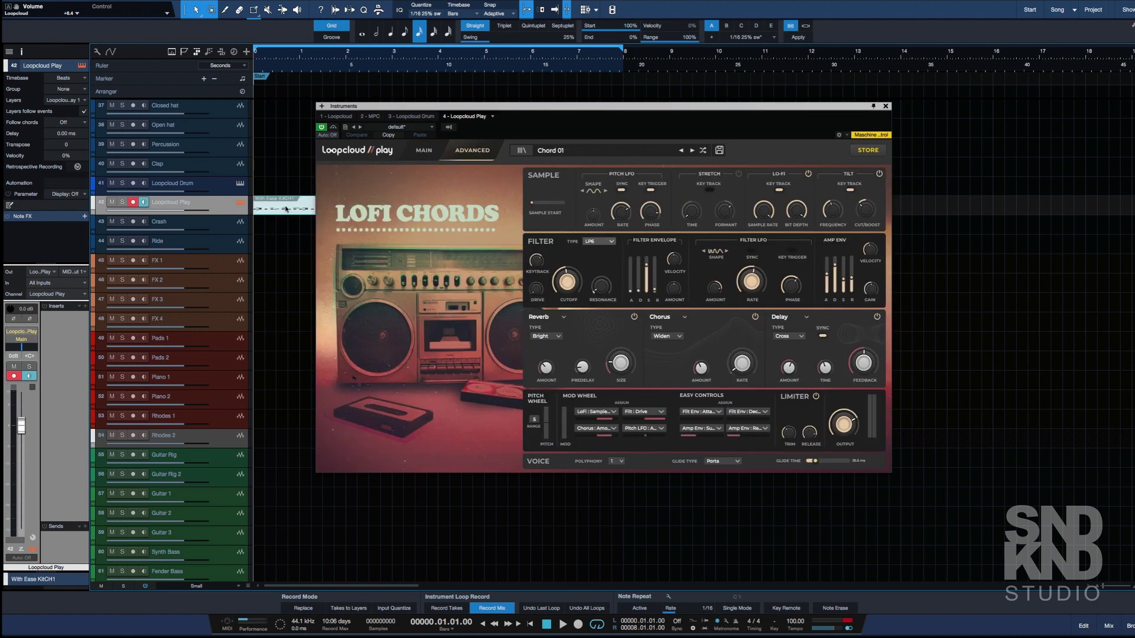
pyautogui.press('Delete')
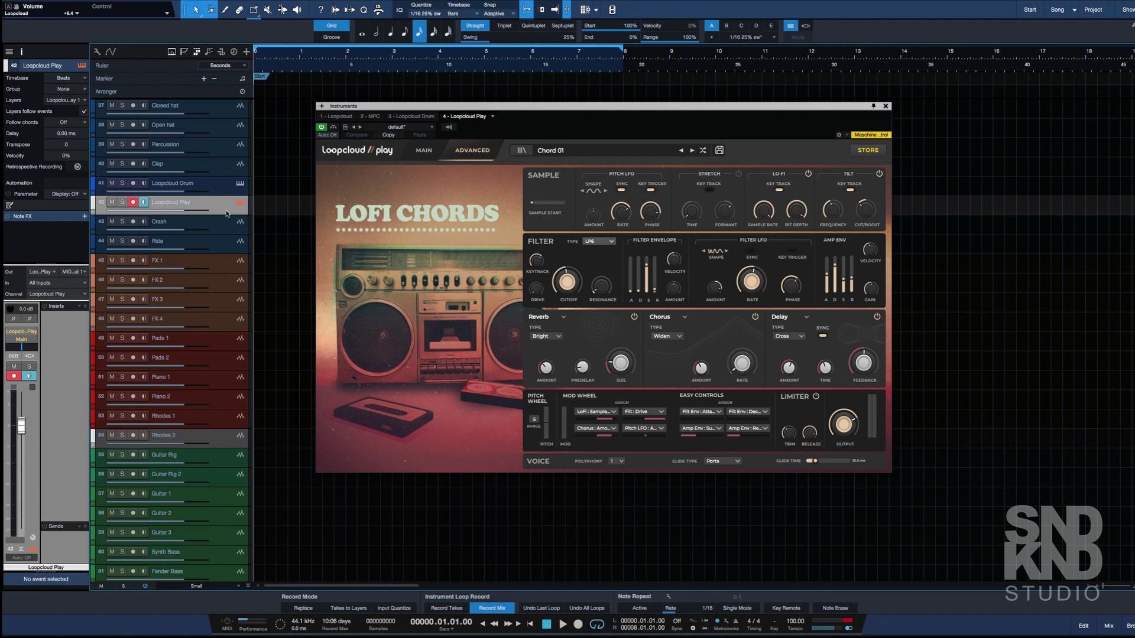
# Return to the Loopcloud Drum instrument, switch to the Loopcloud Play instrument and open its store
pyautogui.click(234, 191)
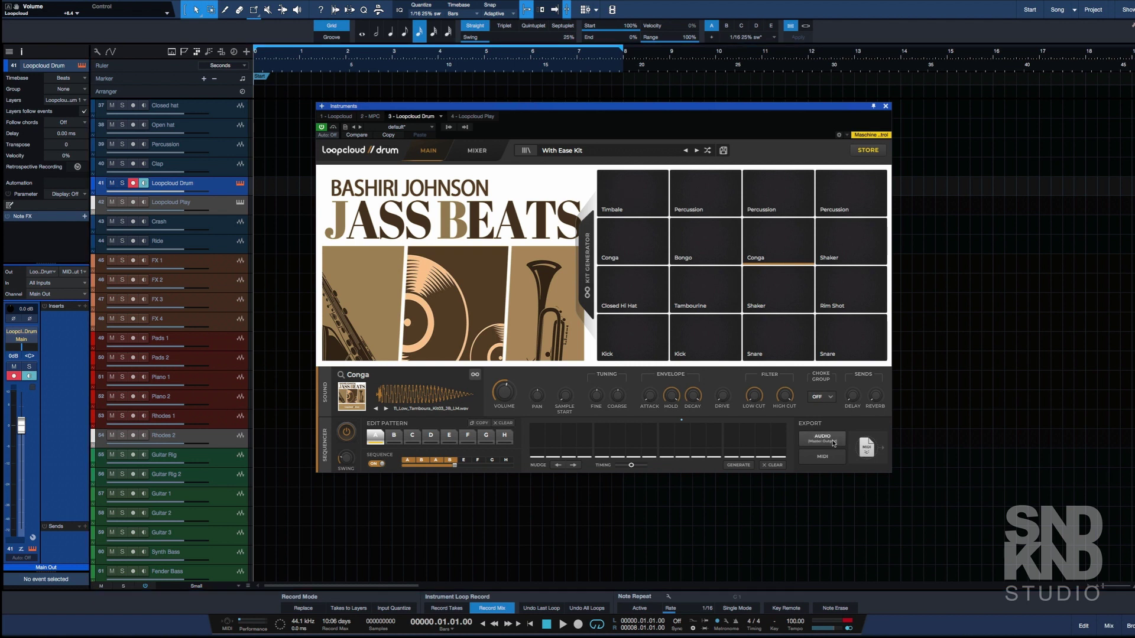
pyautogui.click(206, 207)
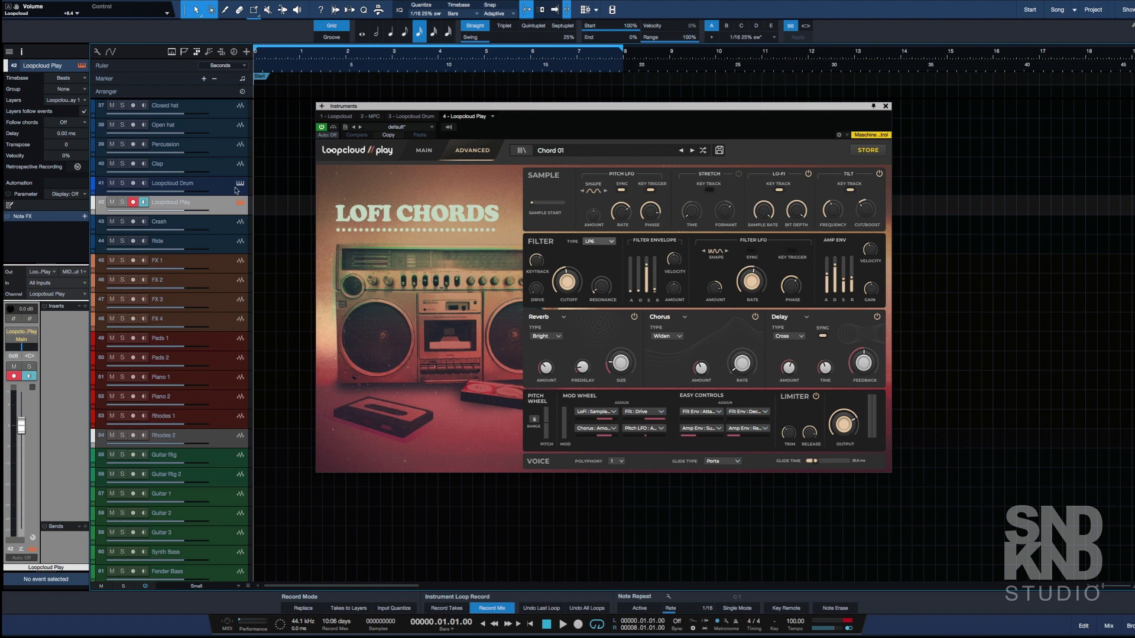
pyautogui.click(872, 151)
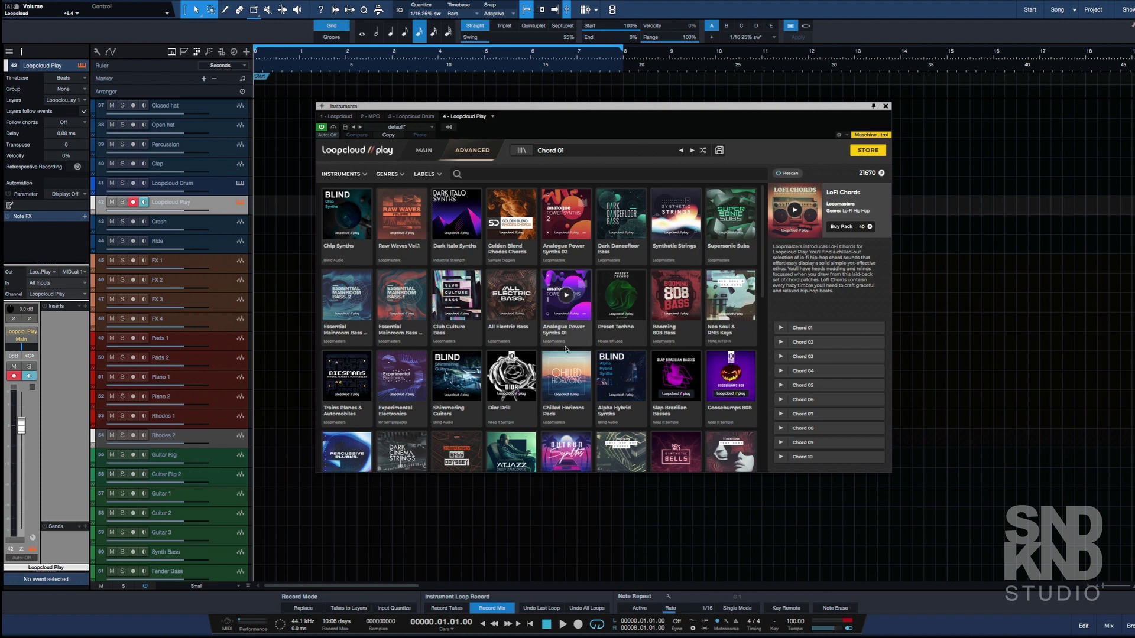
# Select the Preset Techno pack in the store and preview its Synth 01 and Synth 02 presets
pyautogui.click(628, 300)
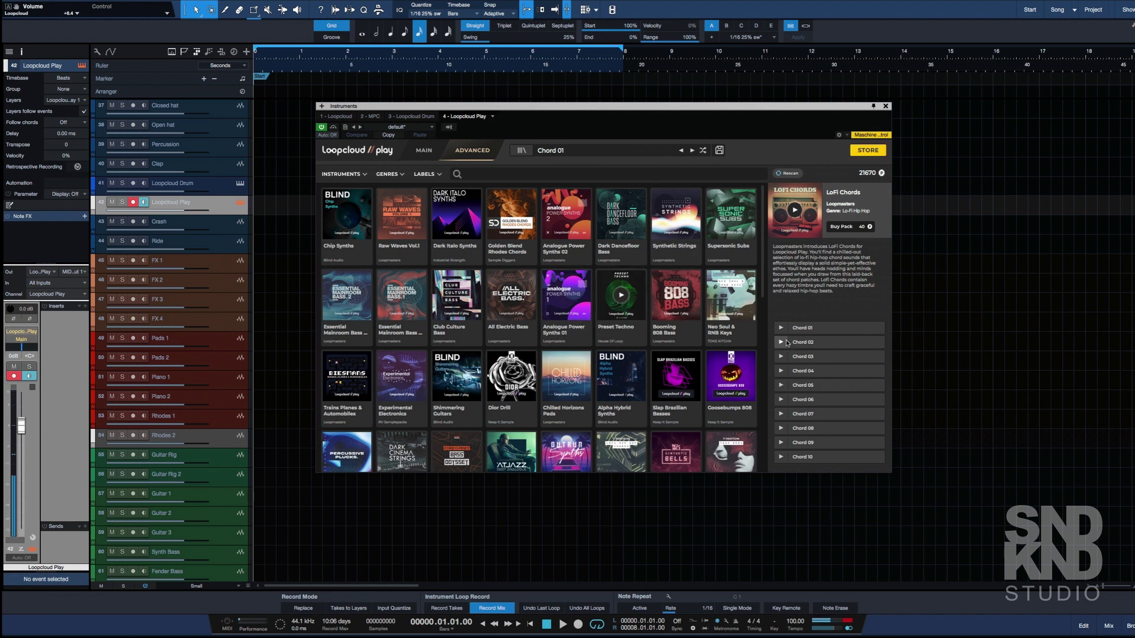
pyautogui.click(636, 288)
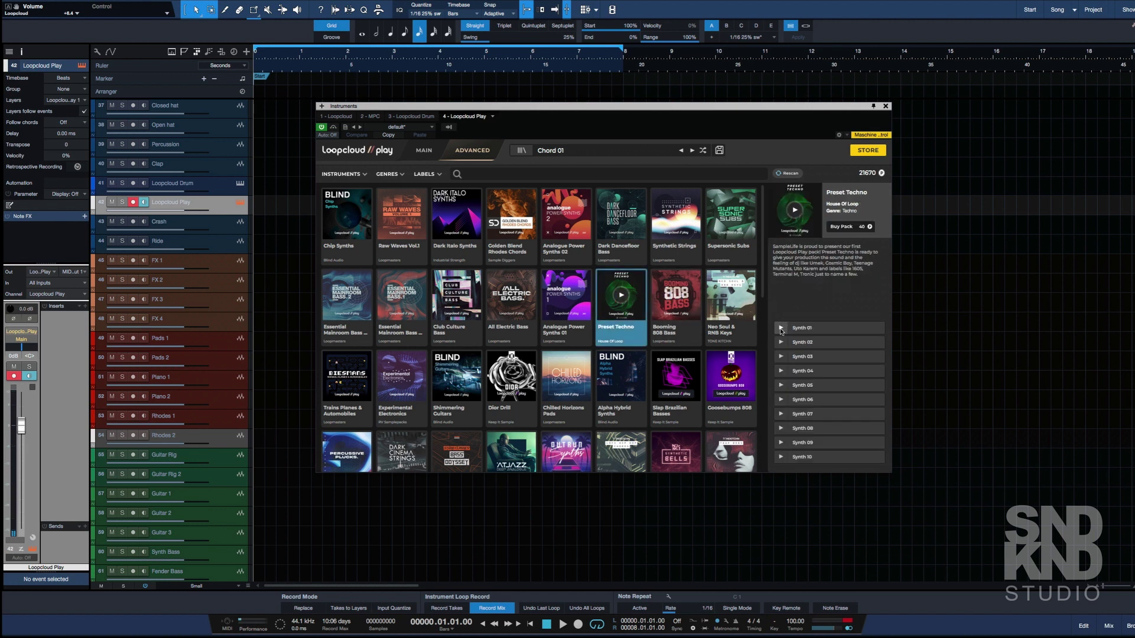
pyautogui.click(781, 329)
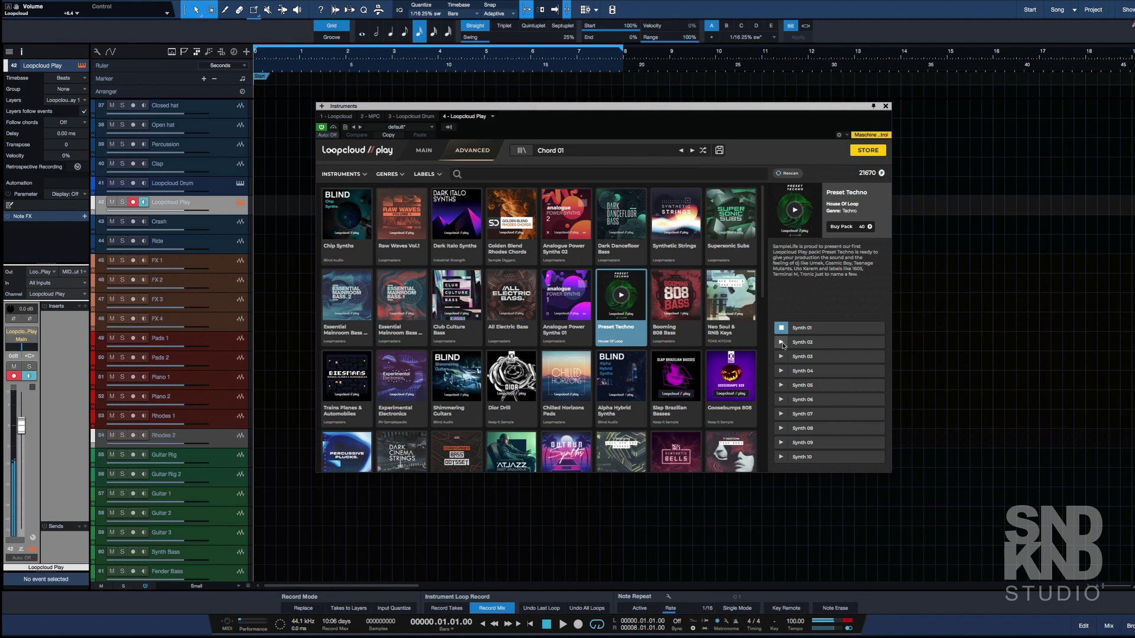
pyautogui.click(782, 344)
# Select the Club Culture Bass pack and preview its Anderson, Beard and Brookes Syn Bass presets, stopping the last preview
pyautogui.click(455, 299)
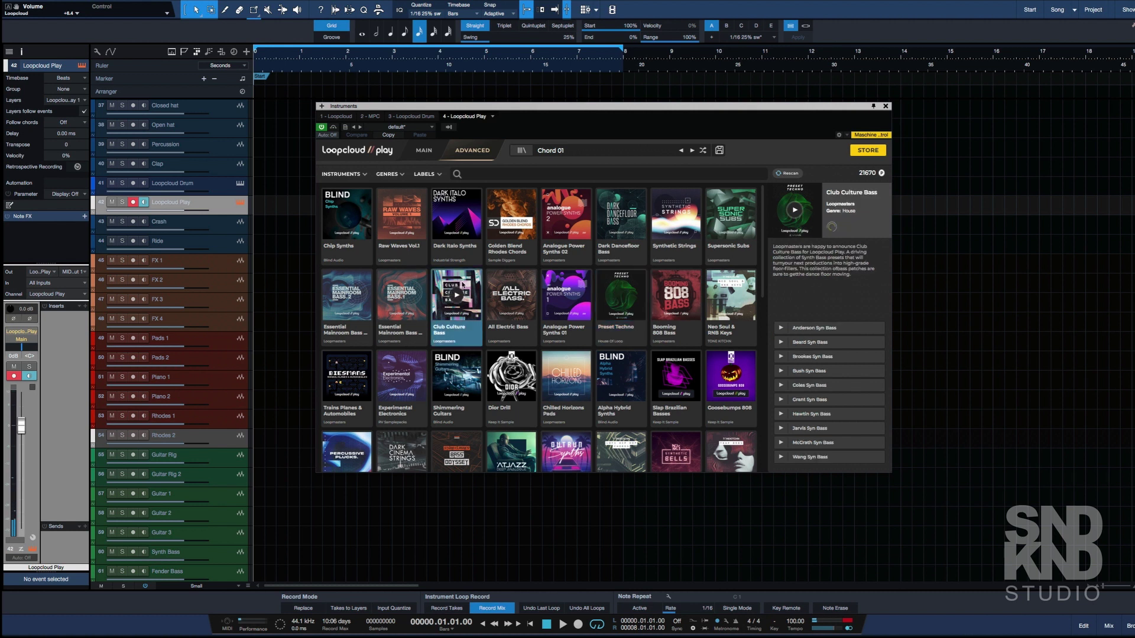
pyautogui.click(781, 329)
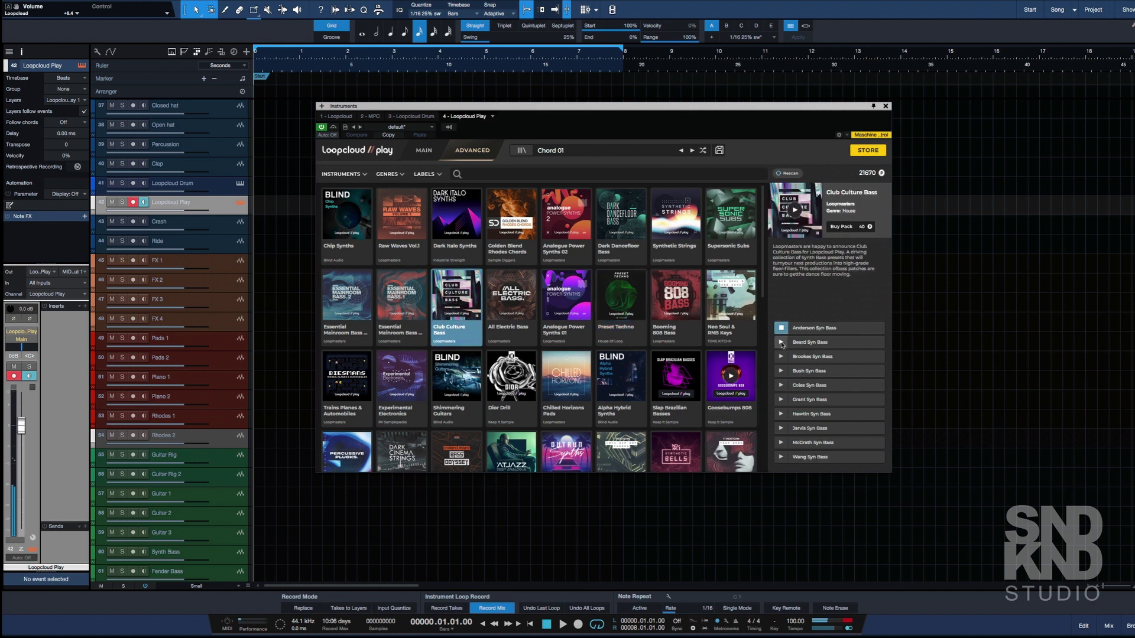
pyautogui.click(781, 342)
pyautogui.click(782, 358)
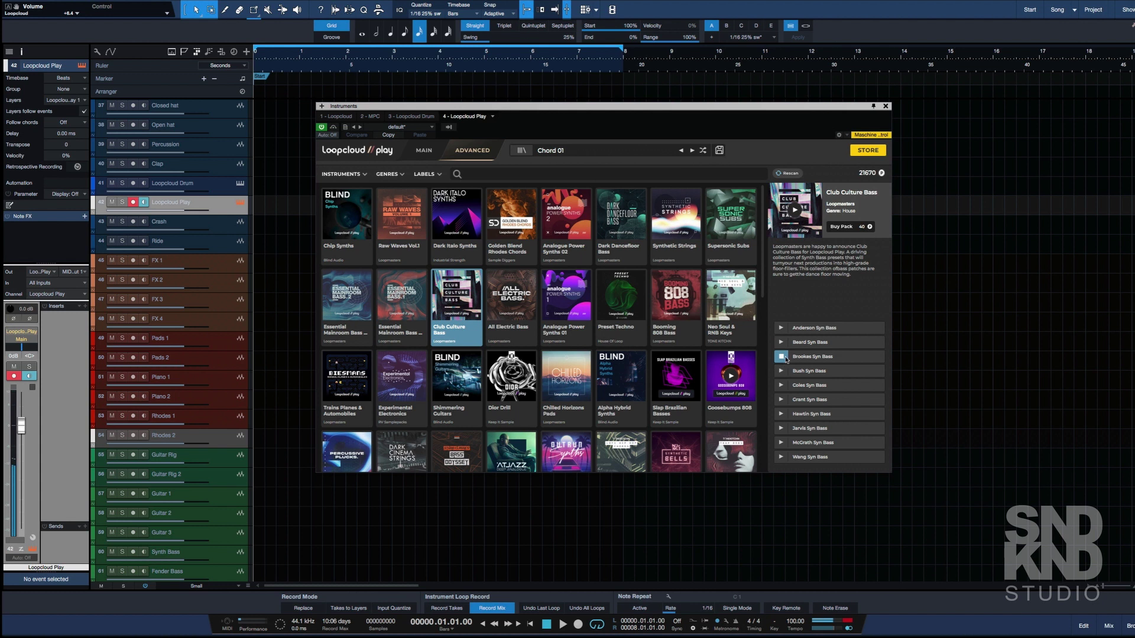
pyautogui.click(784, 359)
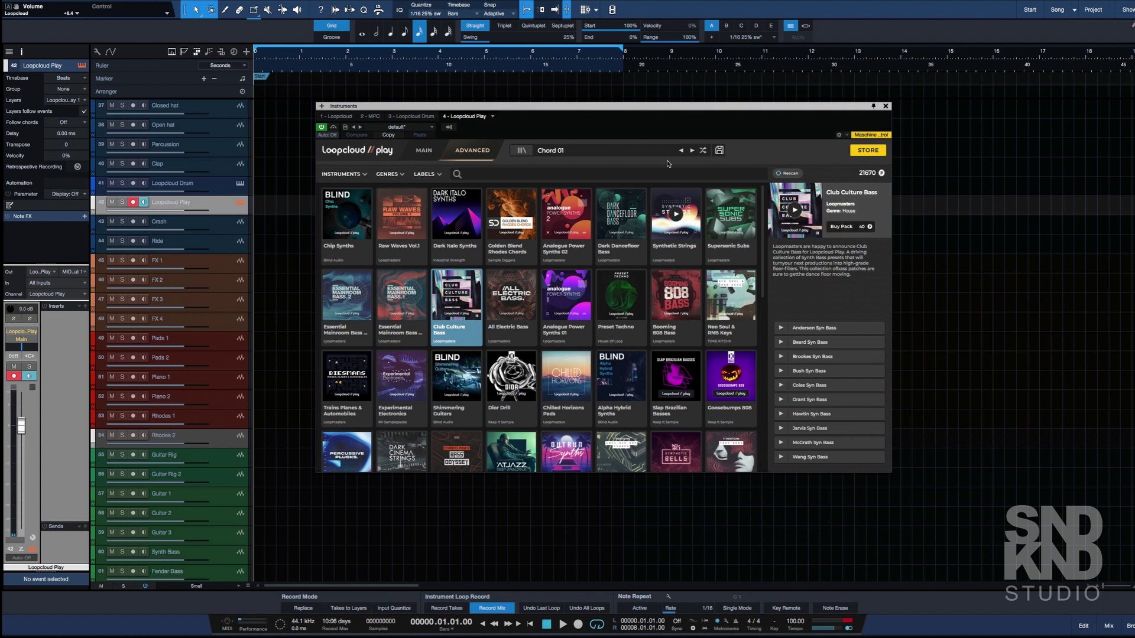
# Open the Loopcloud Play preset library and download the Chord 02 preset from the LoFi Chords pack
pyautogui.click(650, 155)
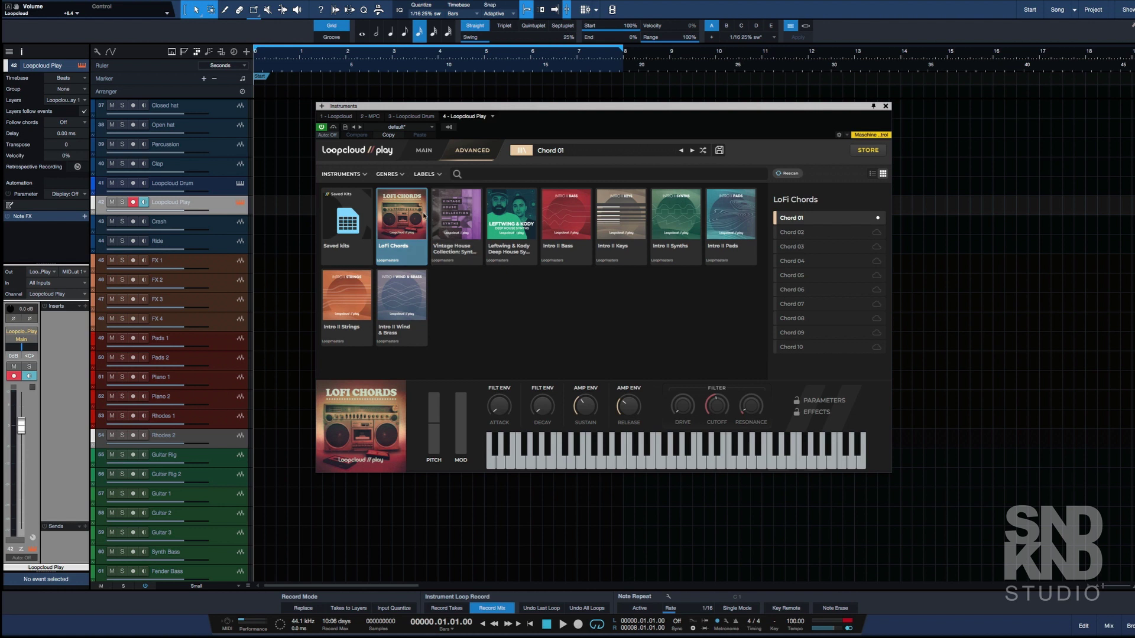
pyautogui.click(877, 233)
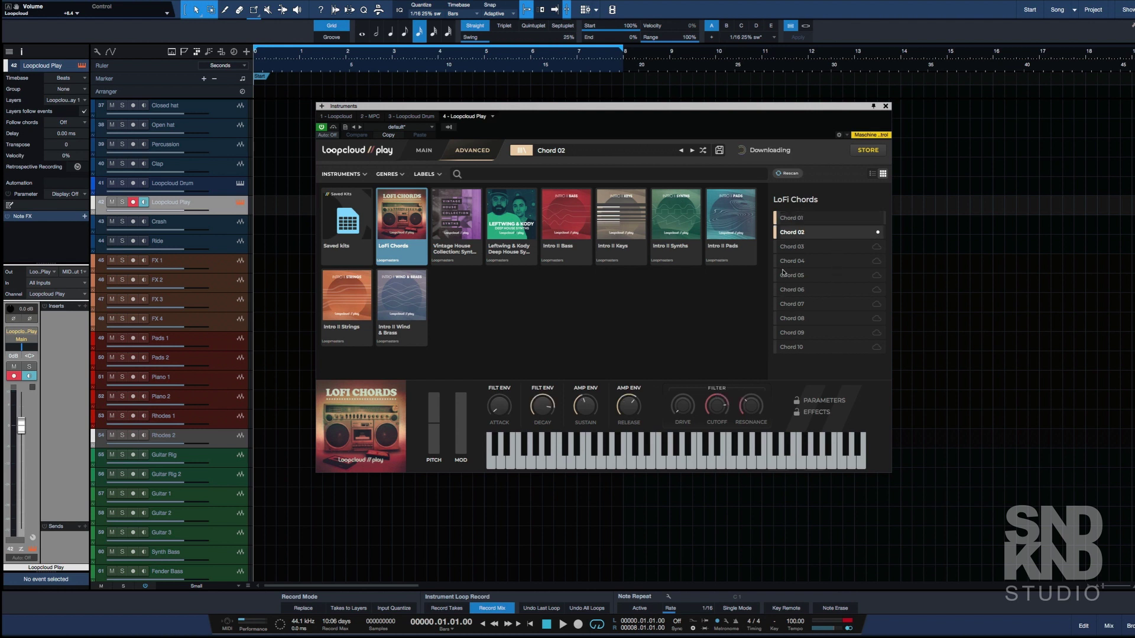
# Load the Chord 01 preset from the LoFi Chords pack and return to the Loopcloud Drum instrument
pyautogui.click(801, 219)
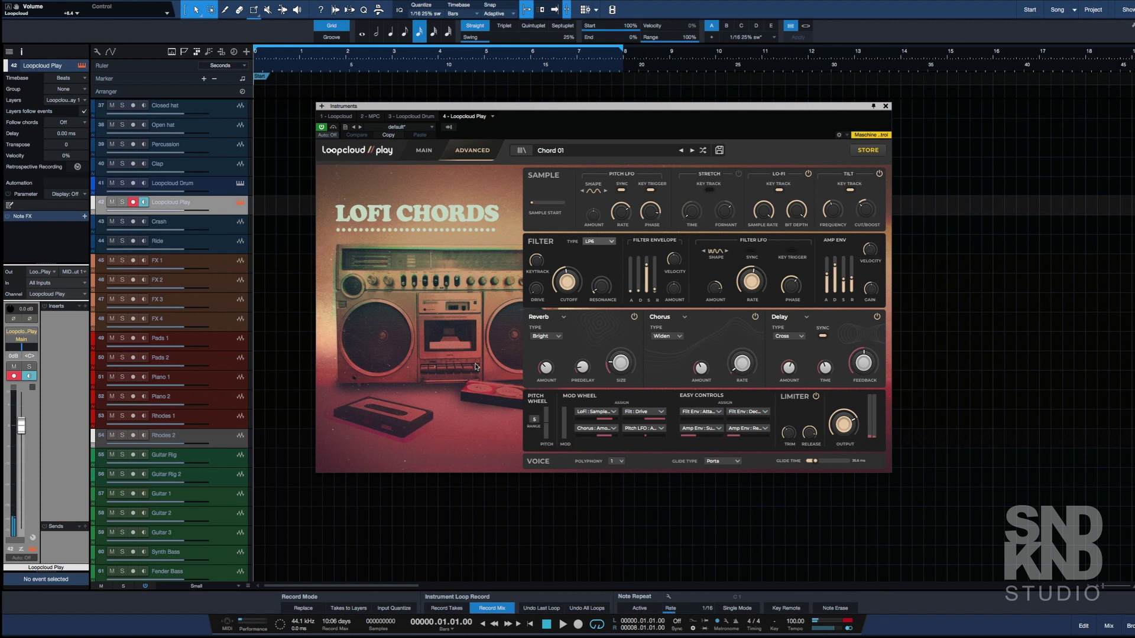
pyautogui.click(240, 184)
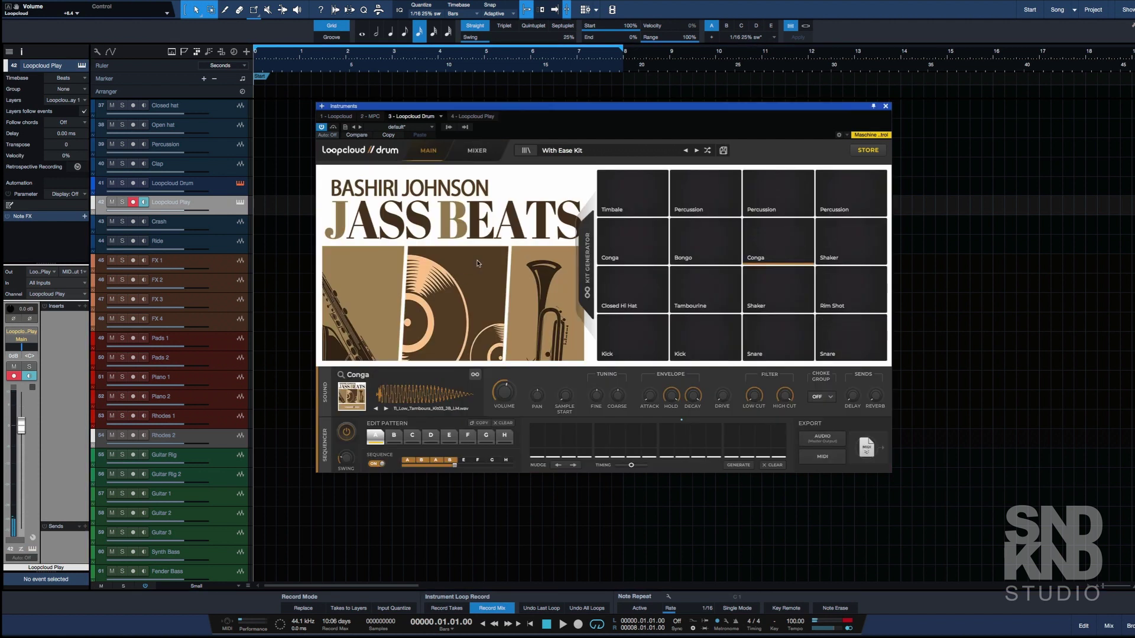
# Switch to the Loopcloud app and look through the list of favourite samples
pyautogui.press('super+Tab')
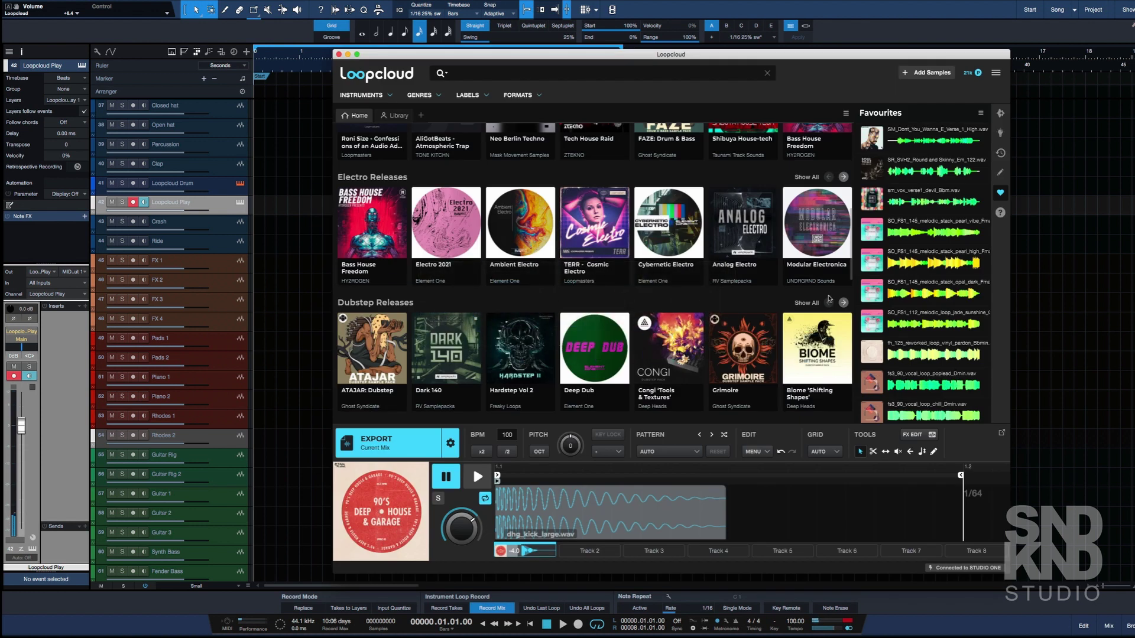
pyautogui.scroll(-5, 898, 231)
pyautogui.scroll(-10, 898, 232)
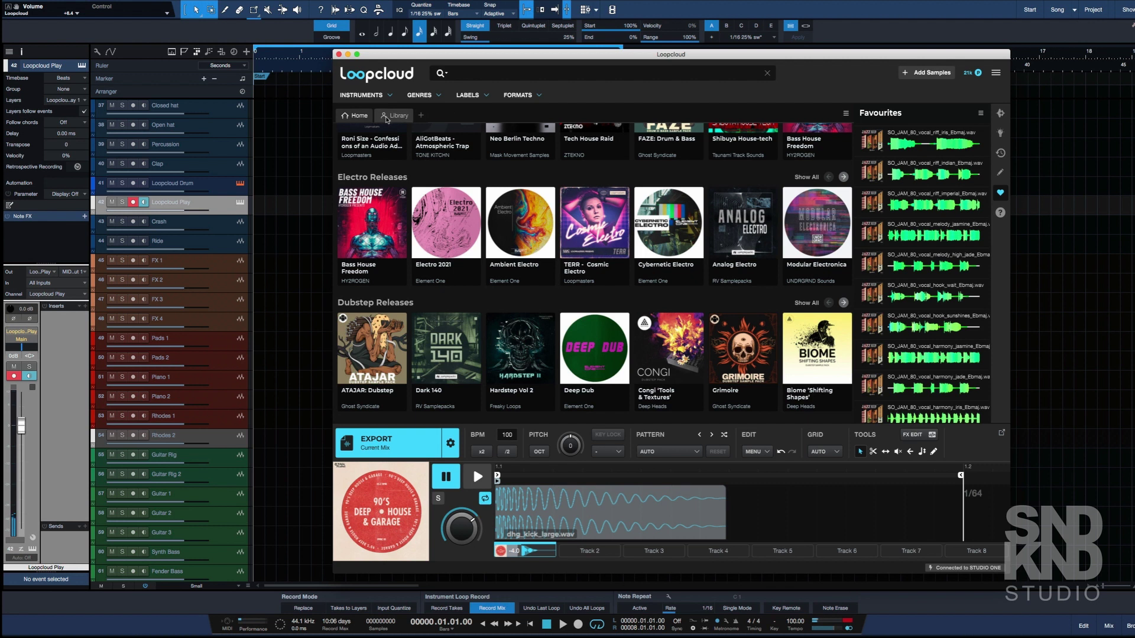
# Browse the sample library, collapsing the SM White Label - 90s Deep House & Garage folder, and return to the home page
pyautogui.click(390, 116)
pyautogui.scroll(5, 525, 278)
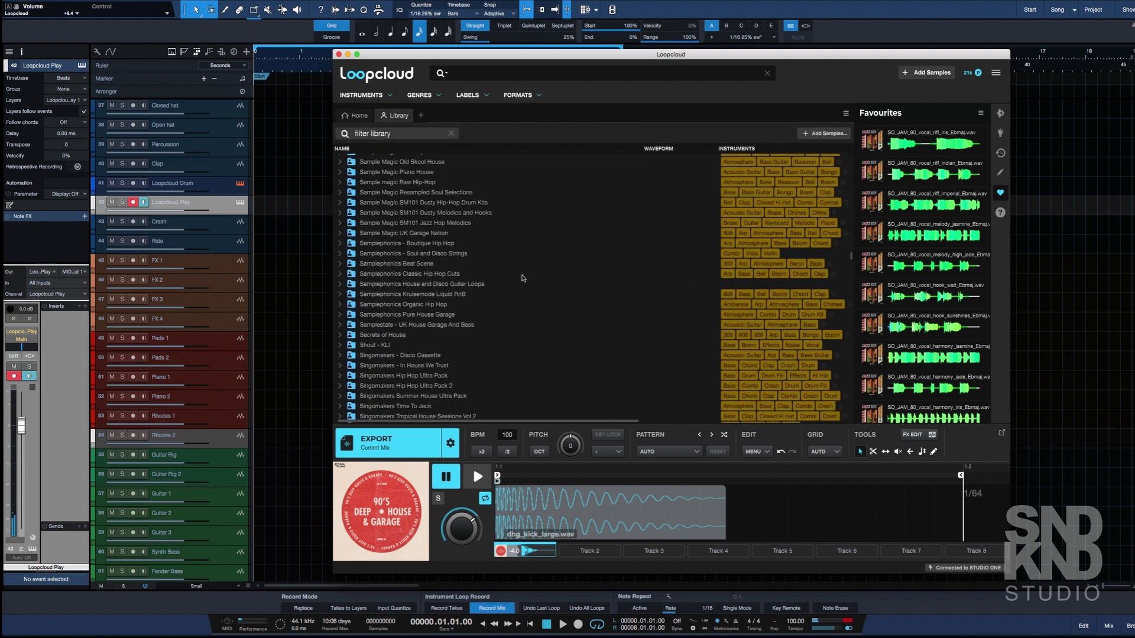
pyautogui.scroll(-3, 523, 279)
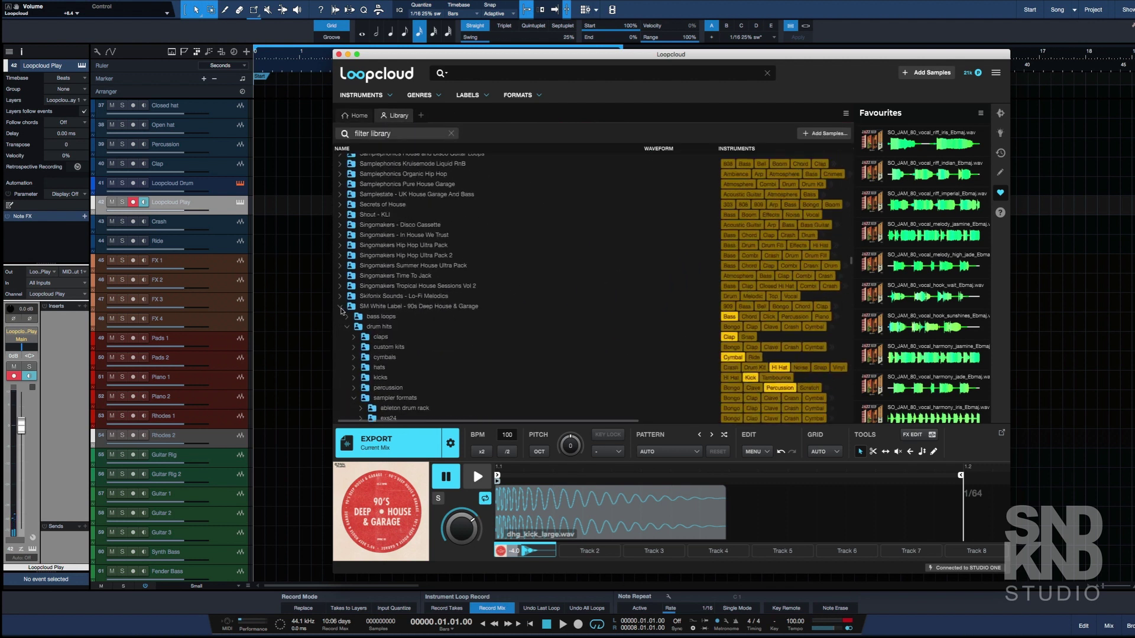
pyautogui.click(341, 307)
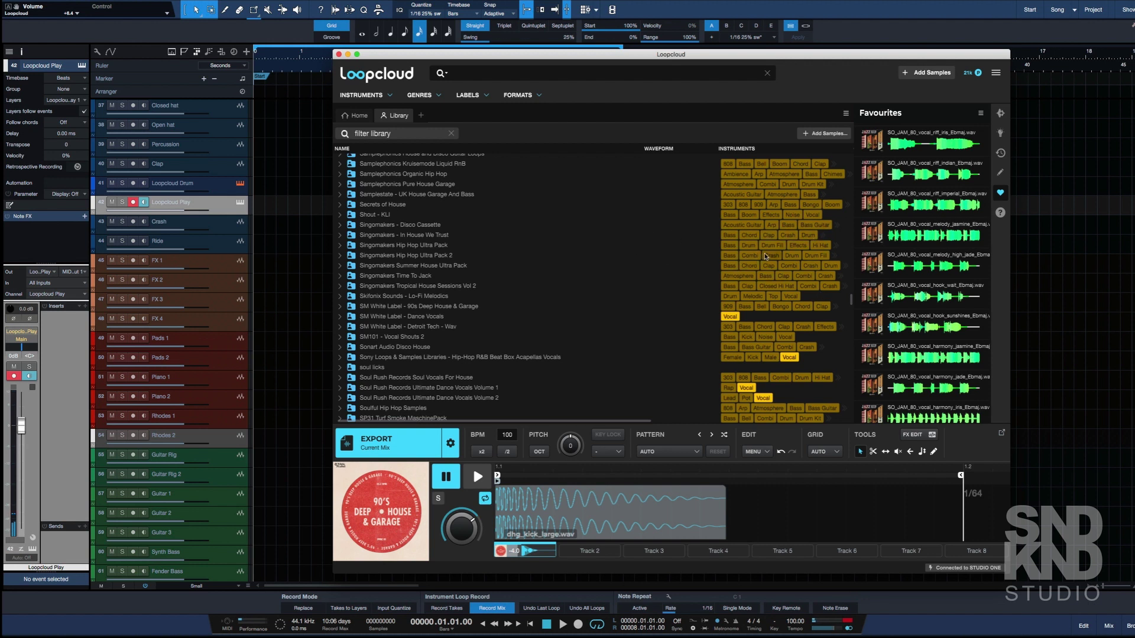
pyautogui.scroll(-6, 761, 256)
pyautogui.scroll(15, 765, 257)
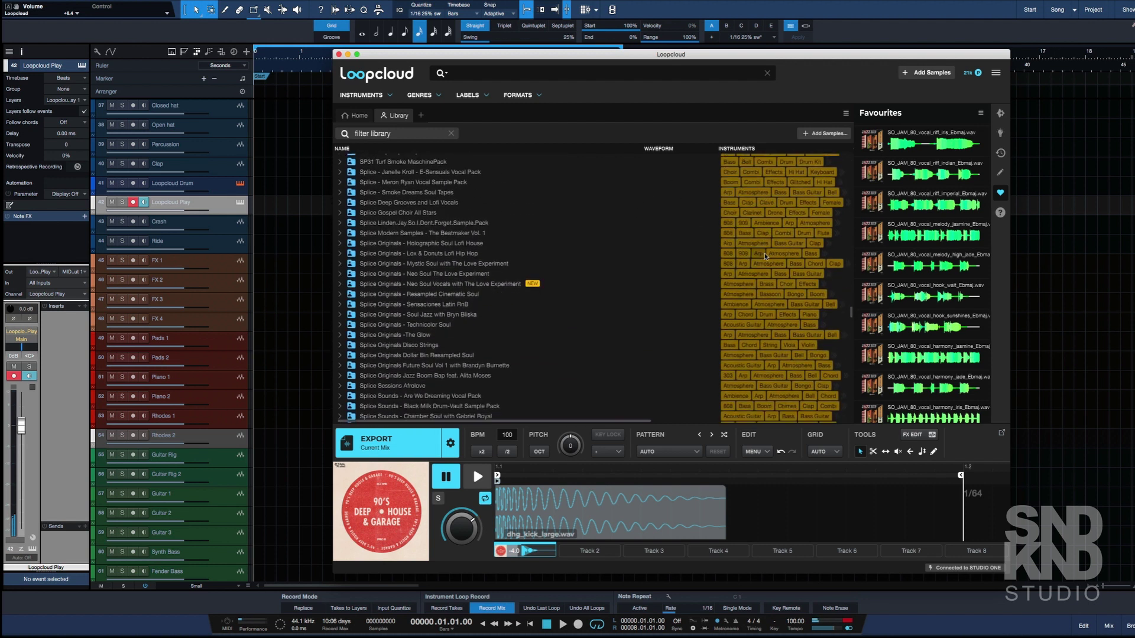
pyautogui.scroll(10, 763, 258)
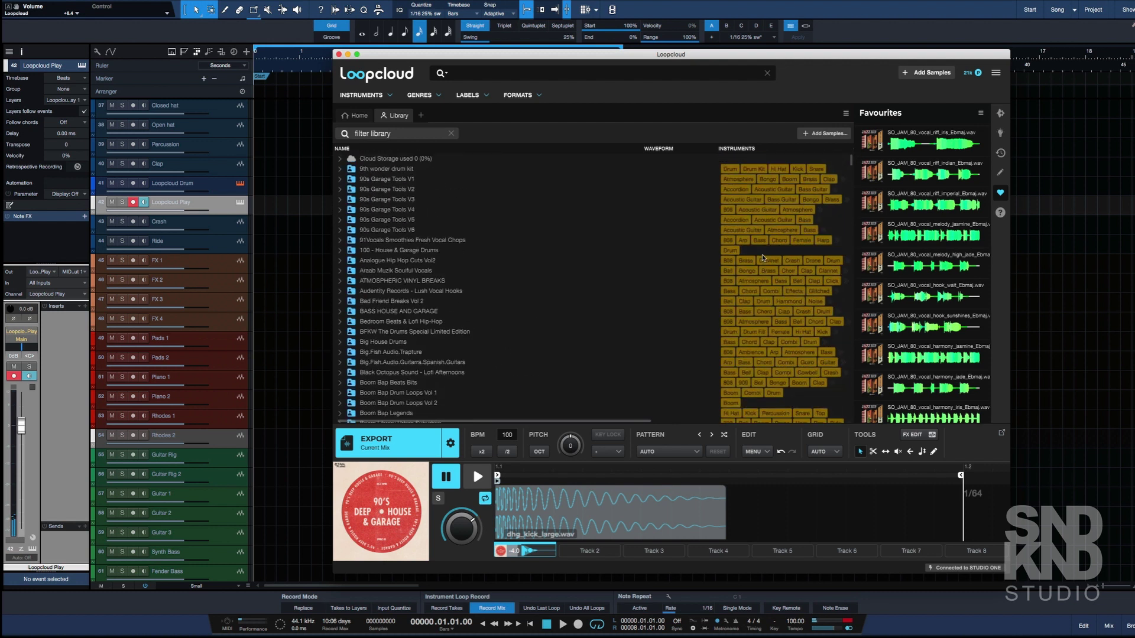
pyautogui.click(357, 117)
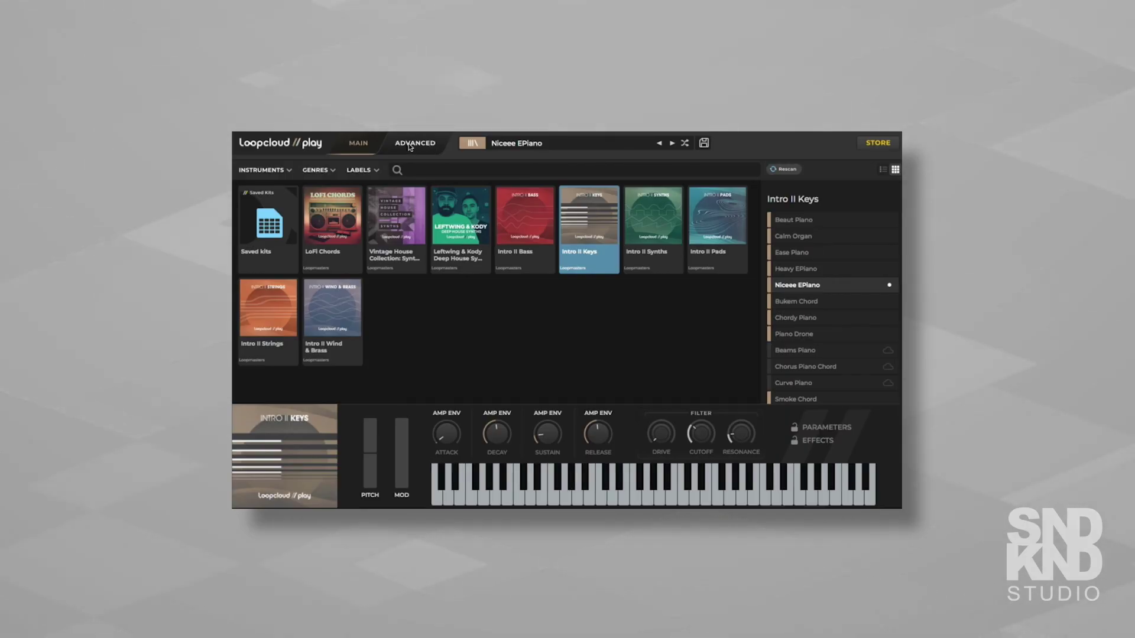
# View the advanced controls in Loopcloud Play for Niceee EPiano and Heavy Sub Bass, checking the Intro II Bass preset list in between
pyautogui.click(409, 145)
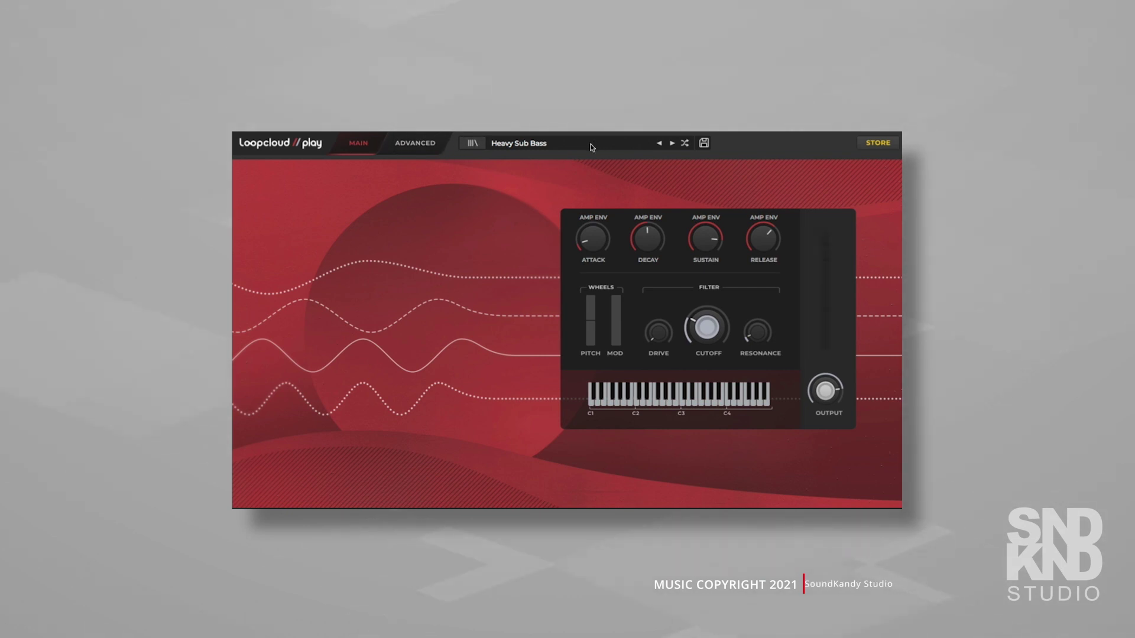
pyautogui.click(548, 146)
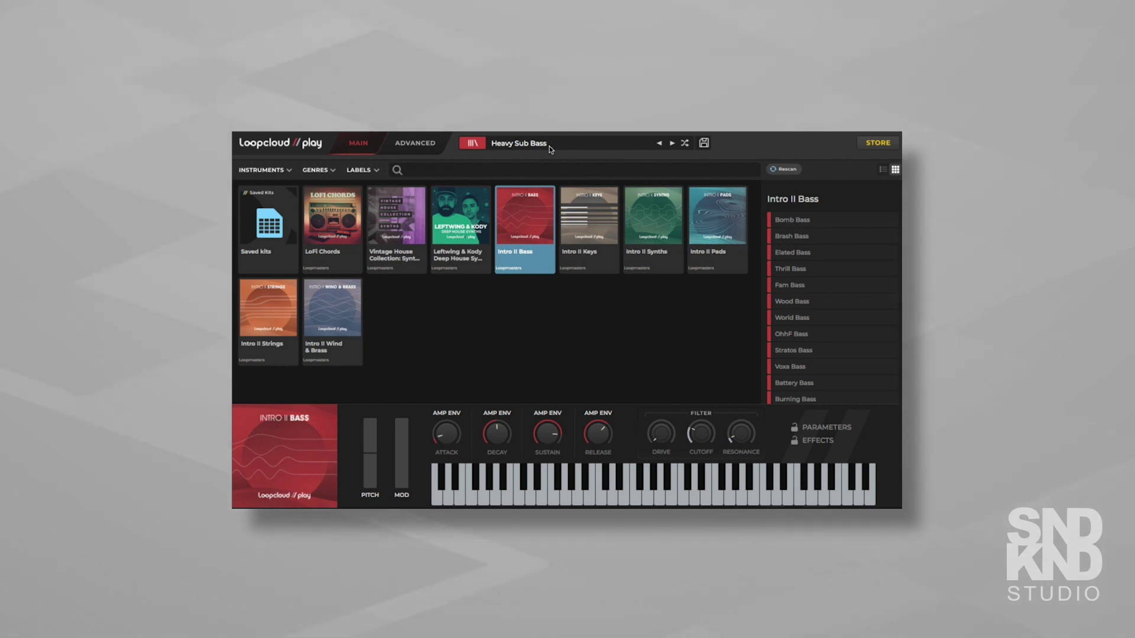
pyautogui.click(429, 146)
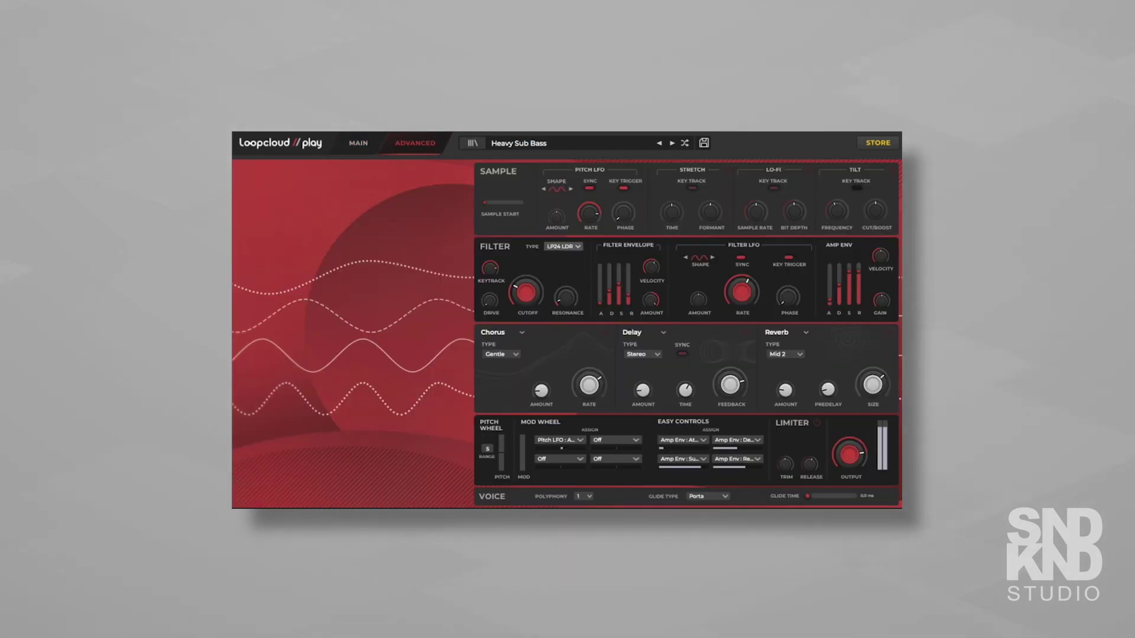